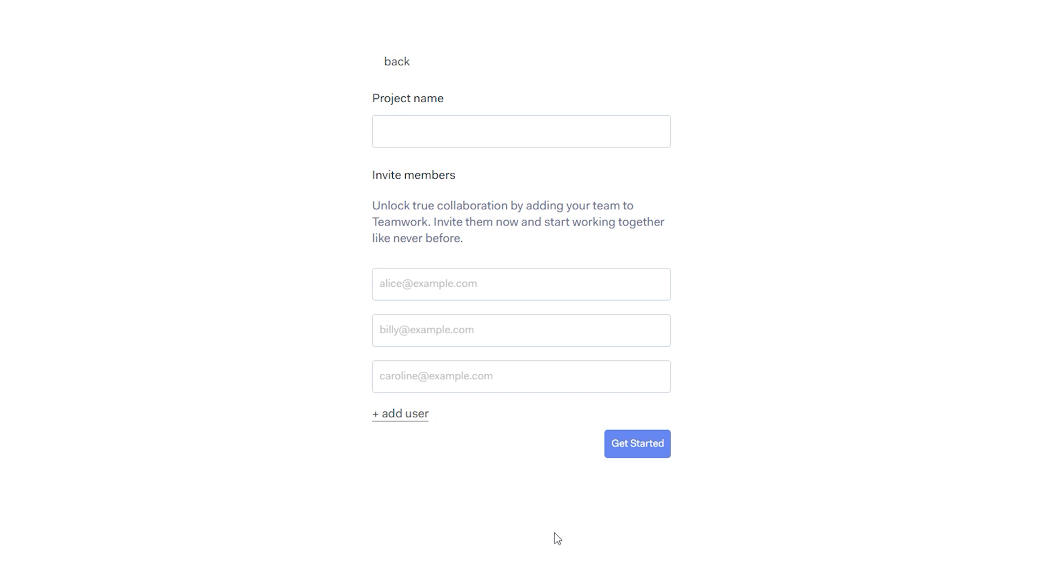
- Name the new project 'Our School' and finish setup with two members invited
text(ol)
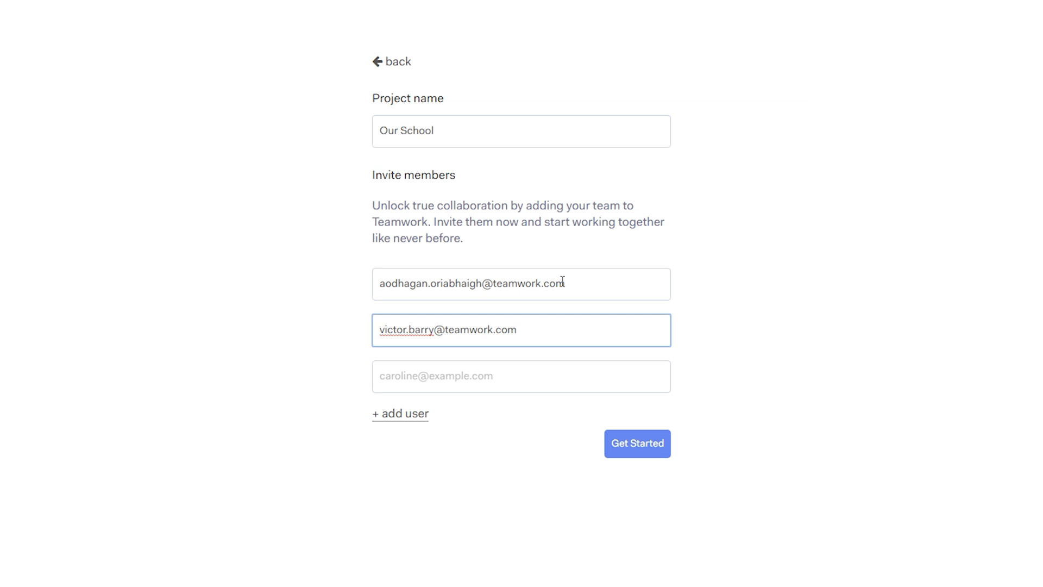
click(647, 450)
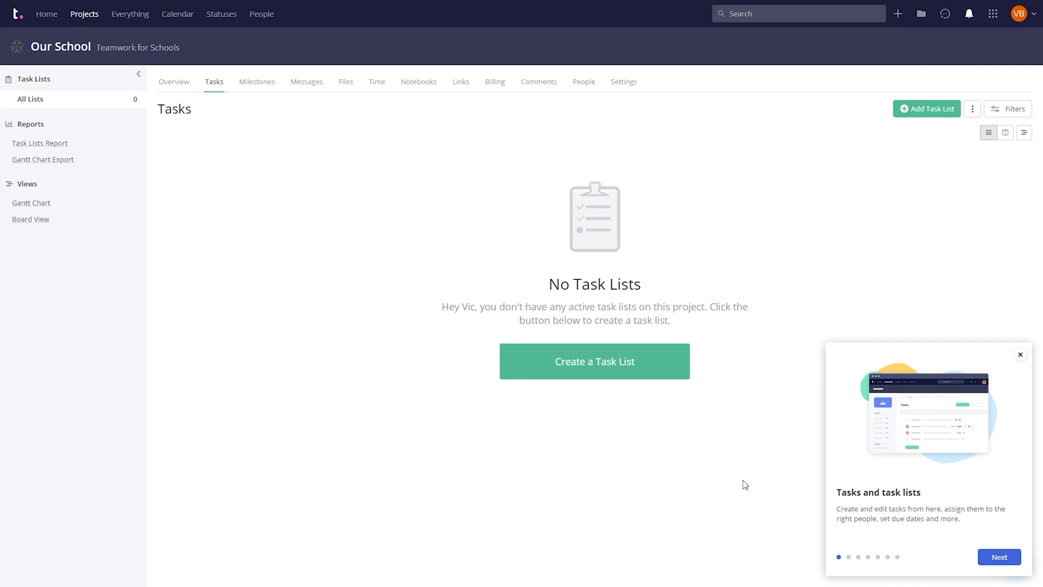
- Close the task lists tour card
click(1020, 354)
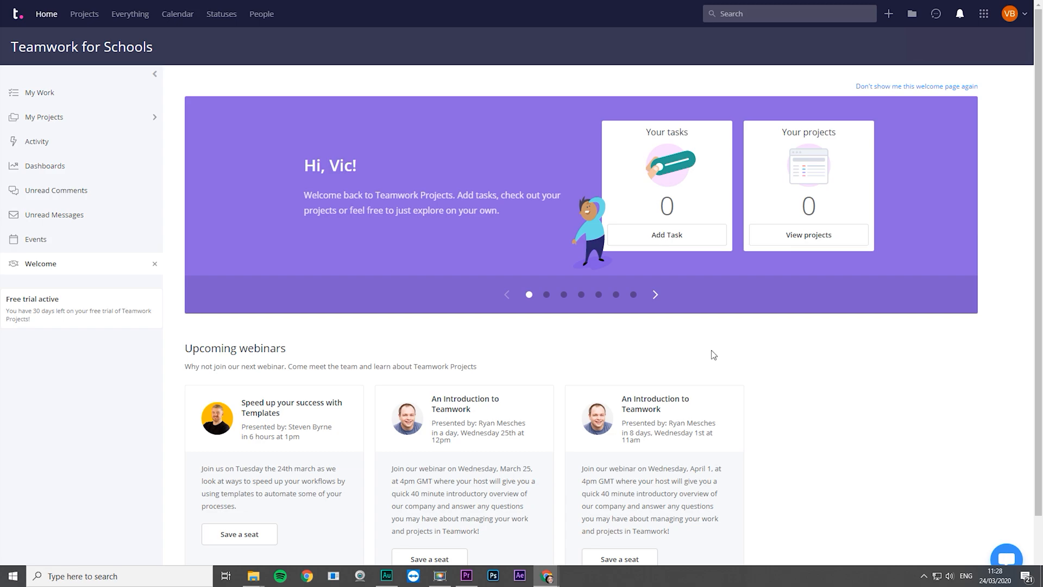
- From the People list, start an invite with the user's first name, last name and e-mail
click(261, 14)
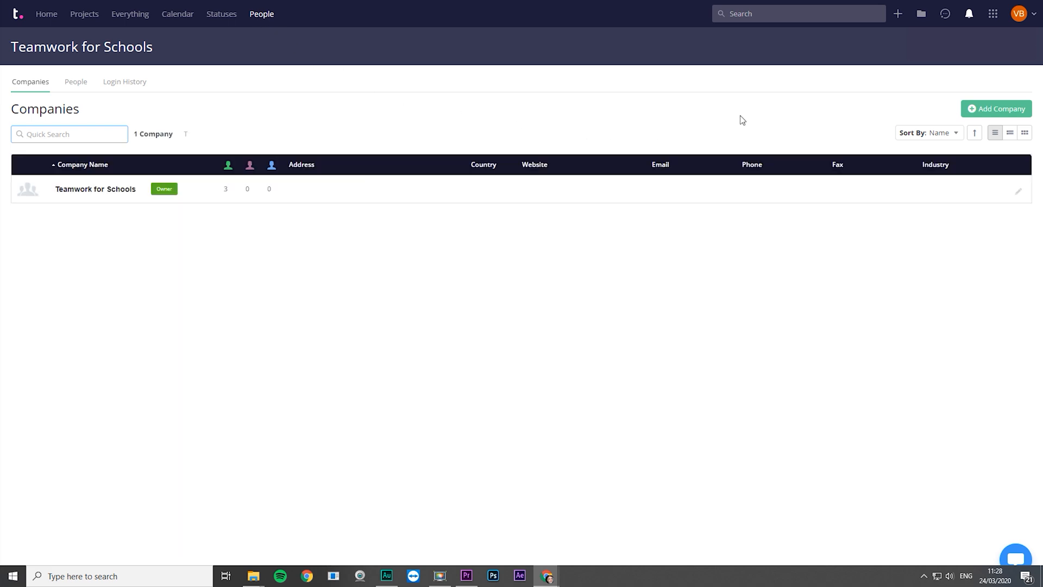
click(76, 83)
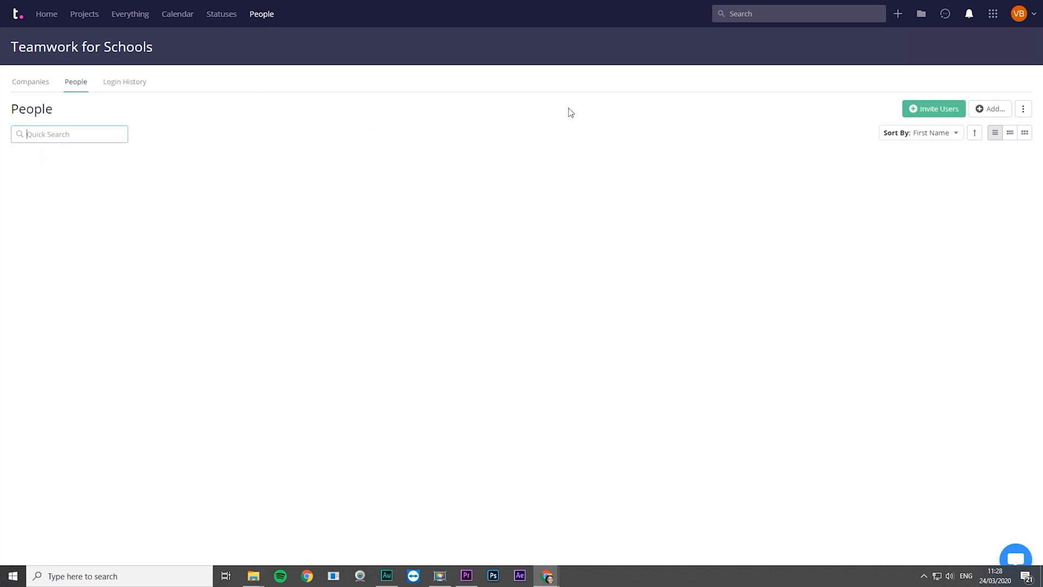
click(926, 109)
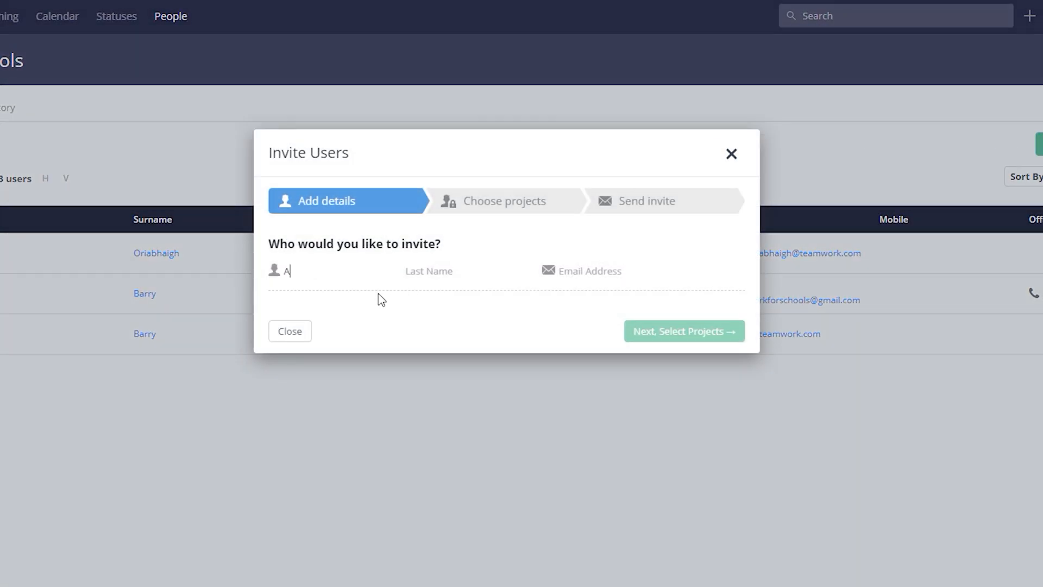
key(Tab)
key(Tab)
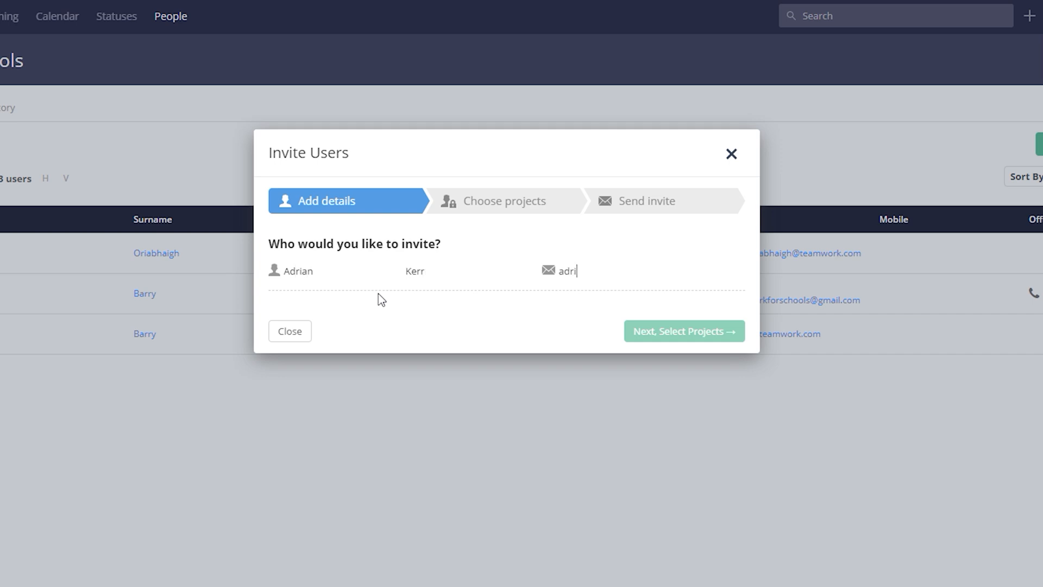
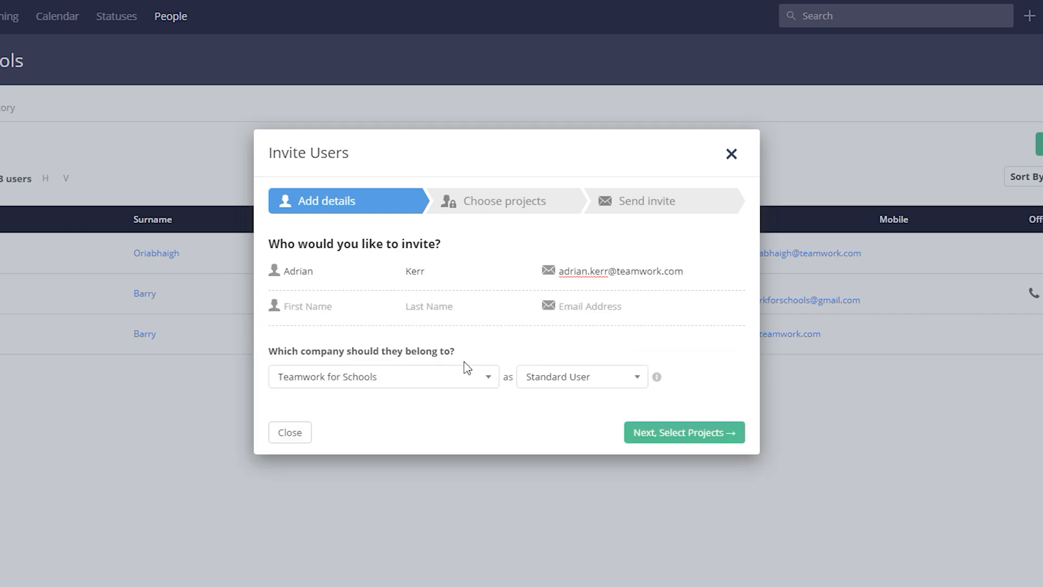
- Keep Teamwork for Schools as the company and Standard User as the role
click(490, 375)
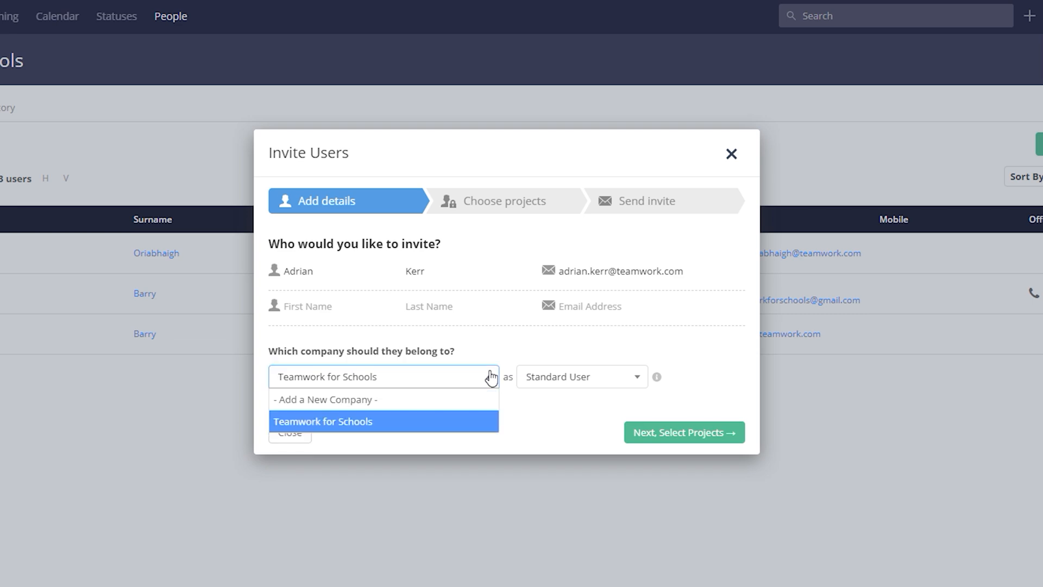
click(472, 349)
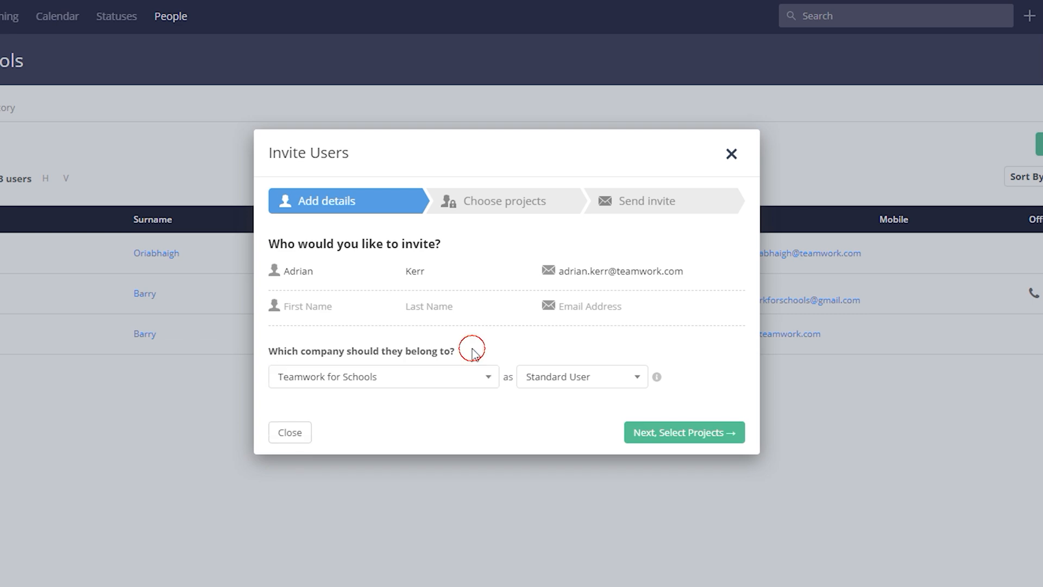
click(571, 380)
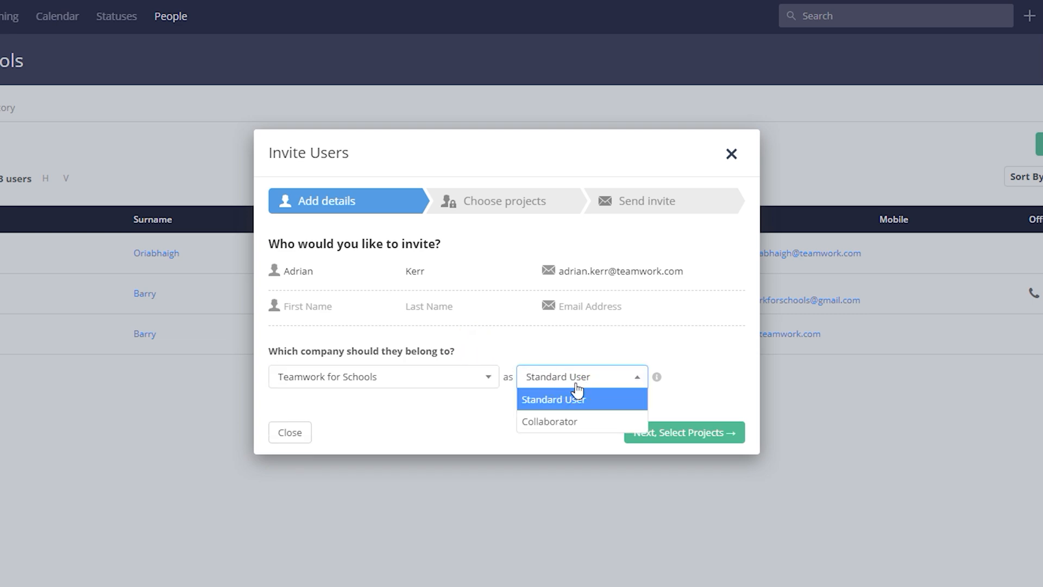
click(576, 354)
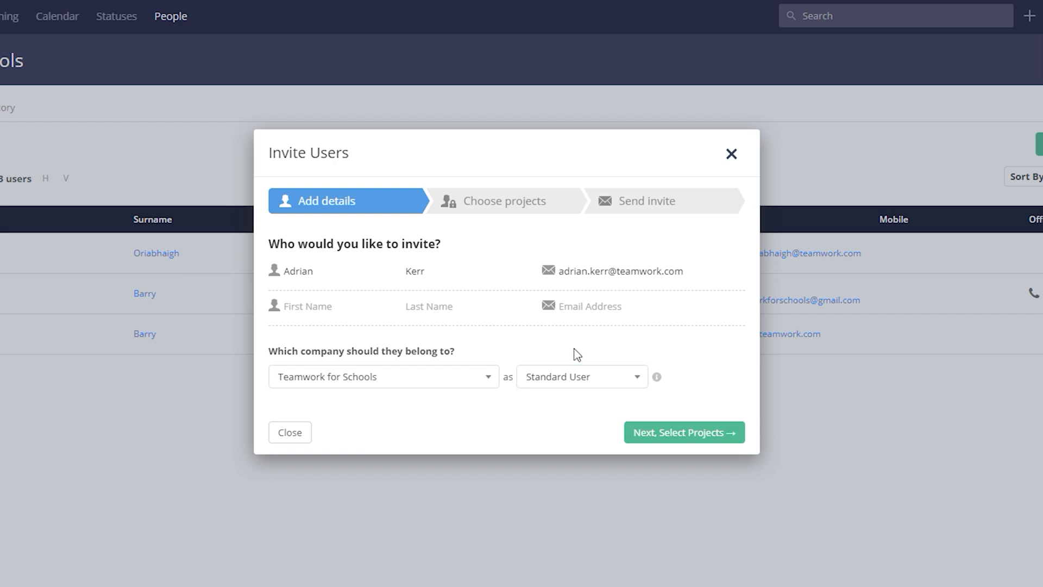
- Grant access to Our School with Default permissions, plus Can Add Users and Can Create Projects
click(680, 430)
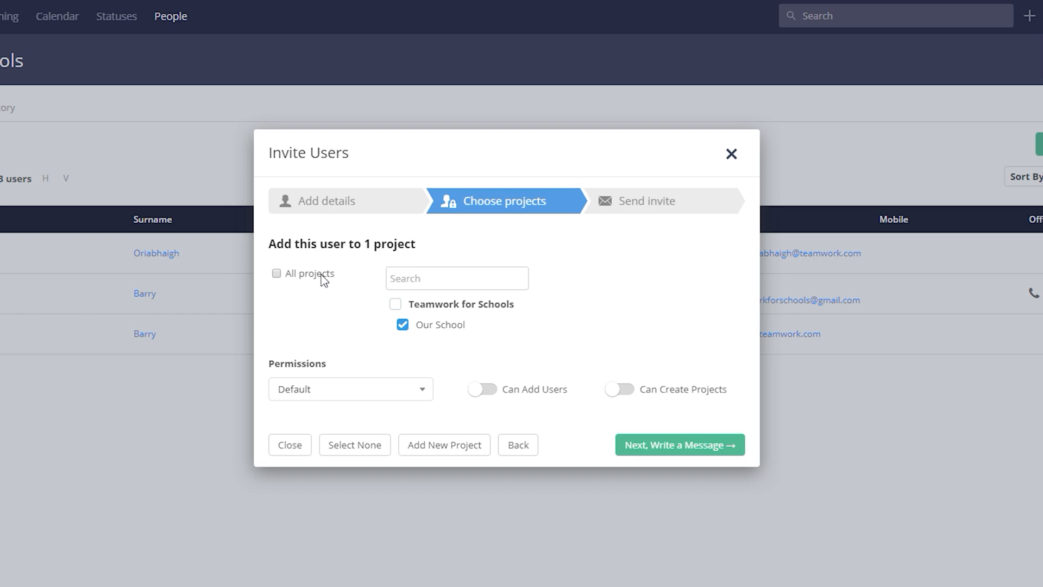
click(432, 391)
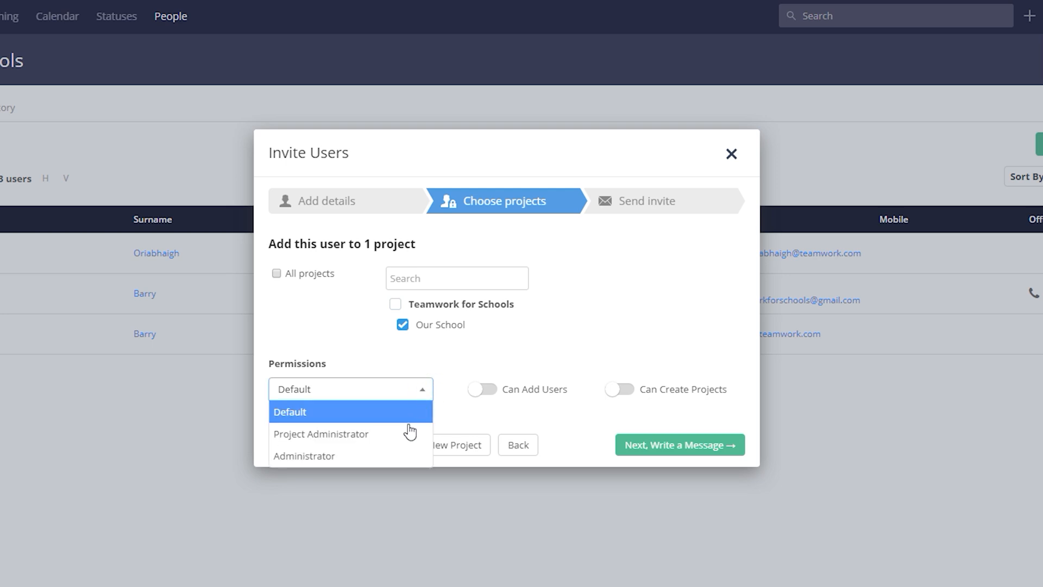
click(386, 363)
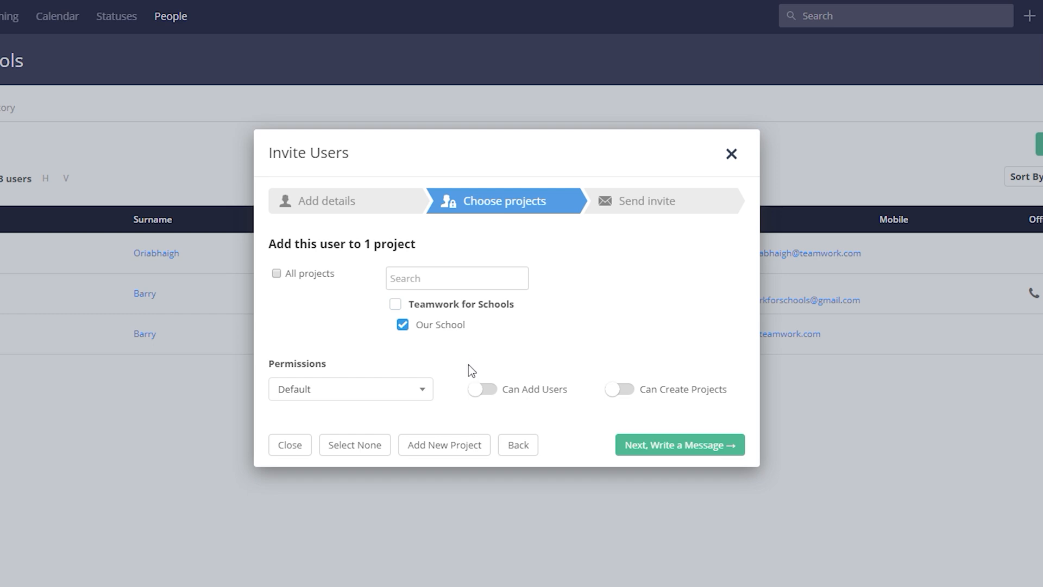
click(480, 390)
click(617, 393)
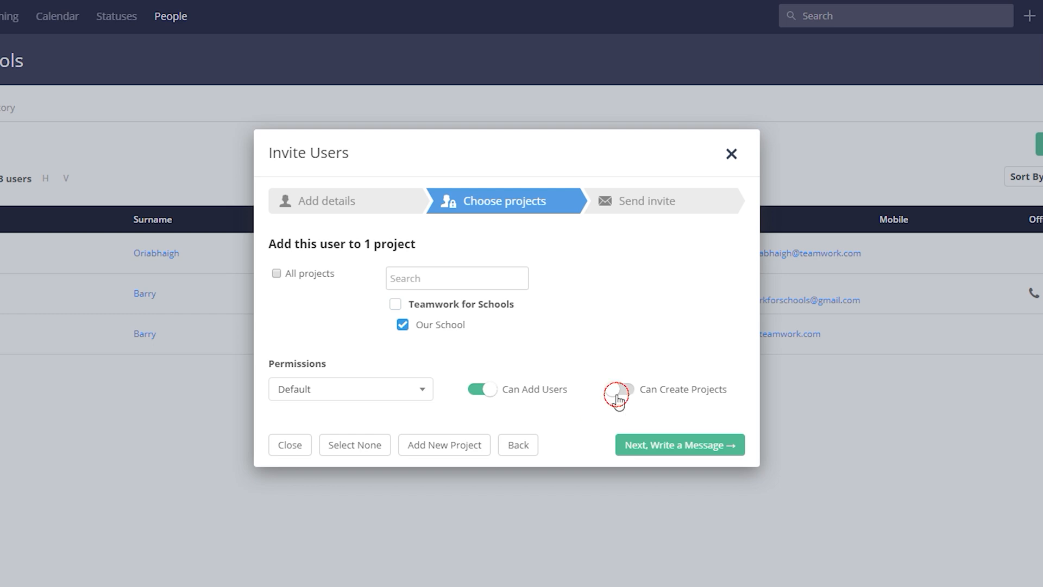
click(643, 457)
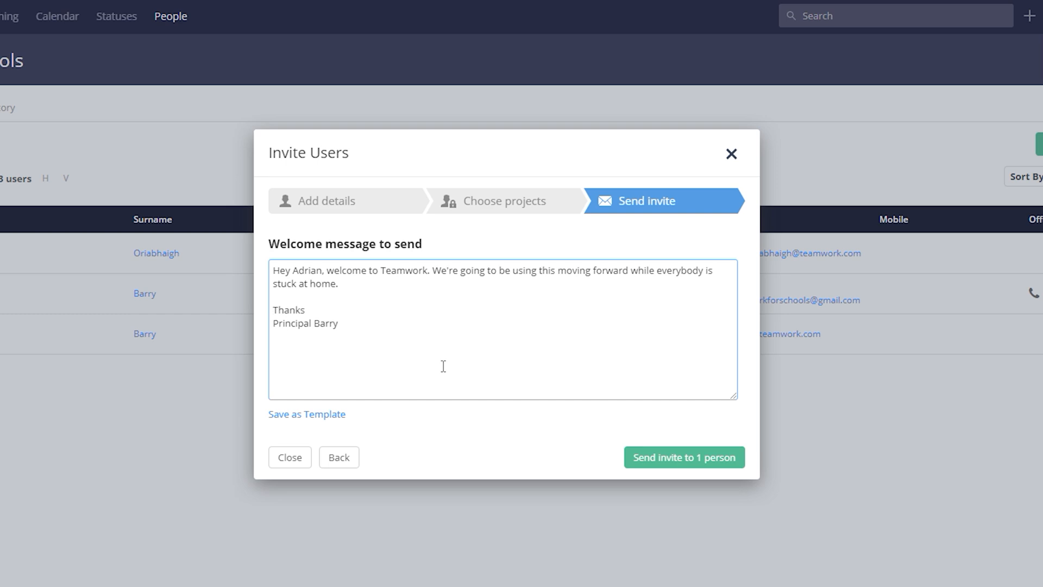
- Send the invitation to the one new user
click(686, 463)
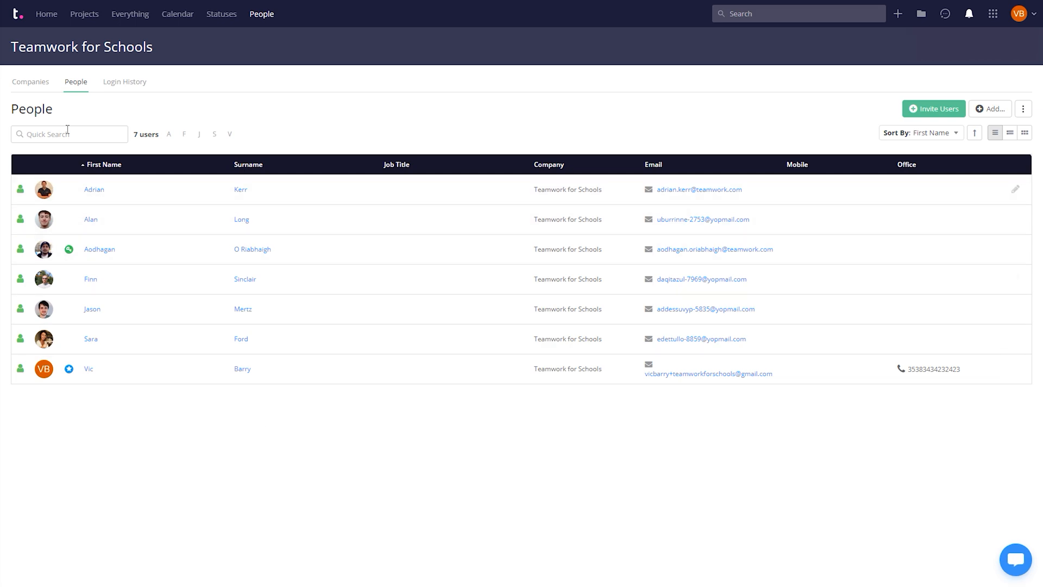
- Start project '6th Class' described '6th Class Work', adding the invited user as a member
click(897, 14)
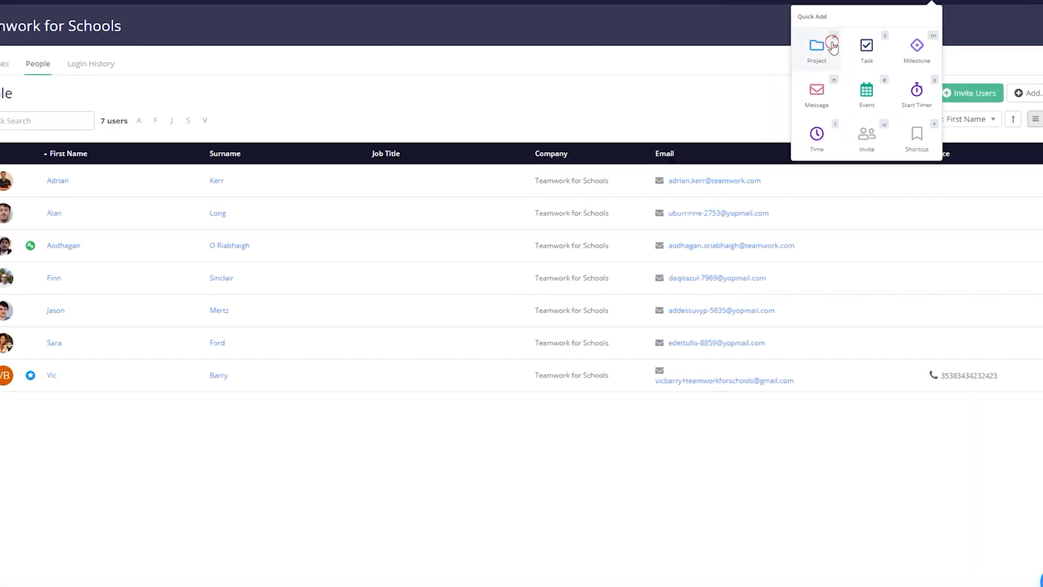
click(832, 48)
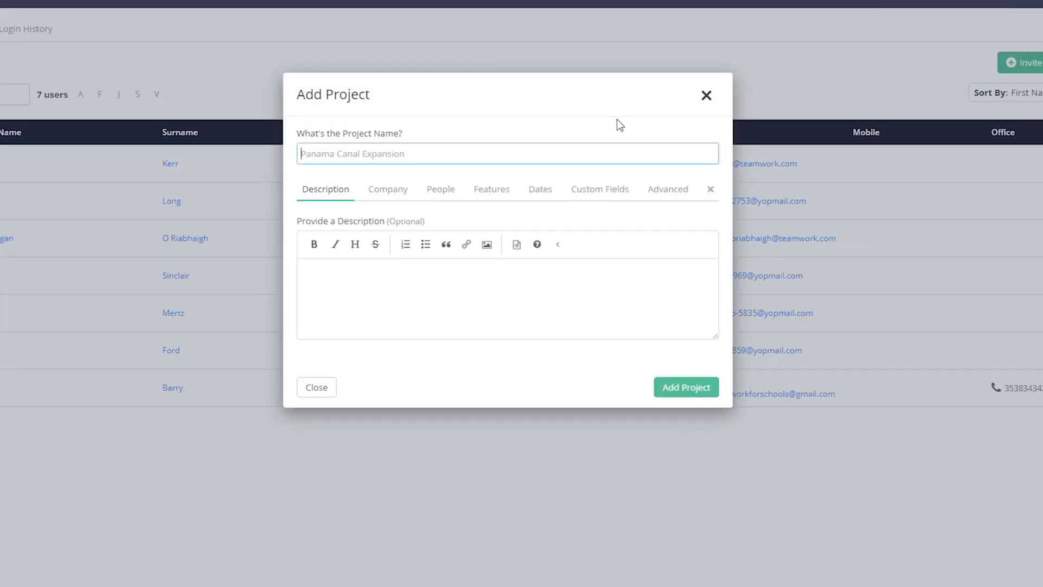
text(6th Class)
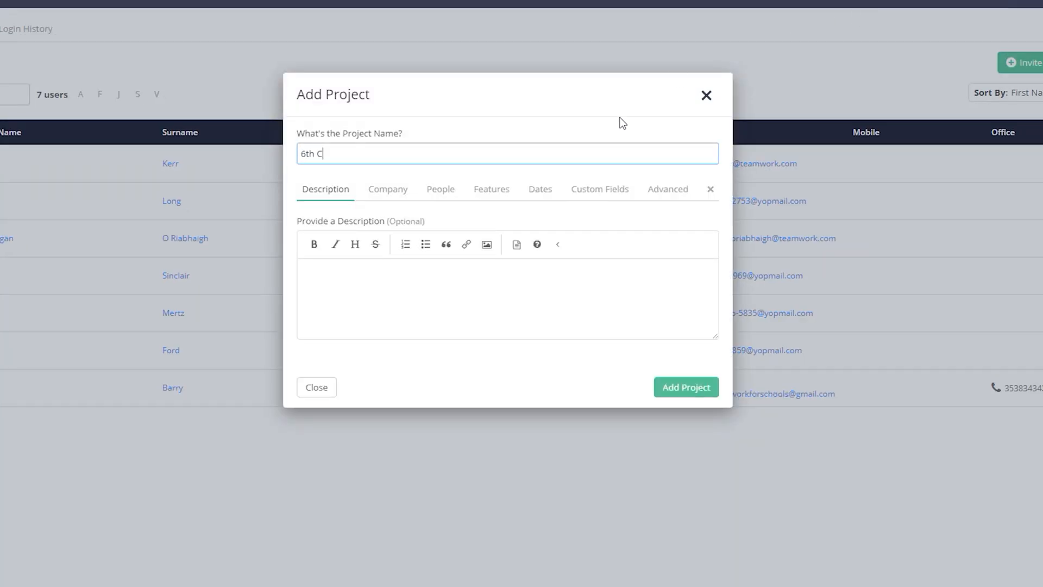
click(448, 286)
text(6th Class Work)
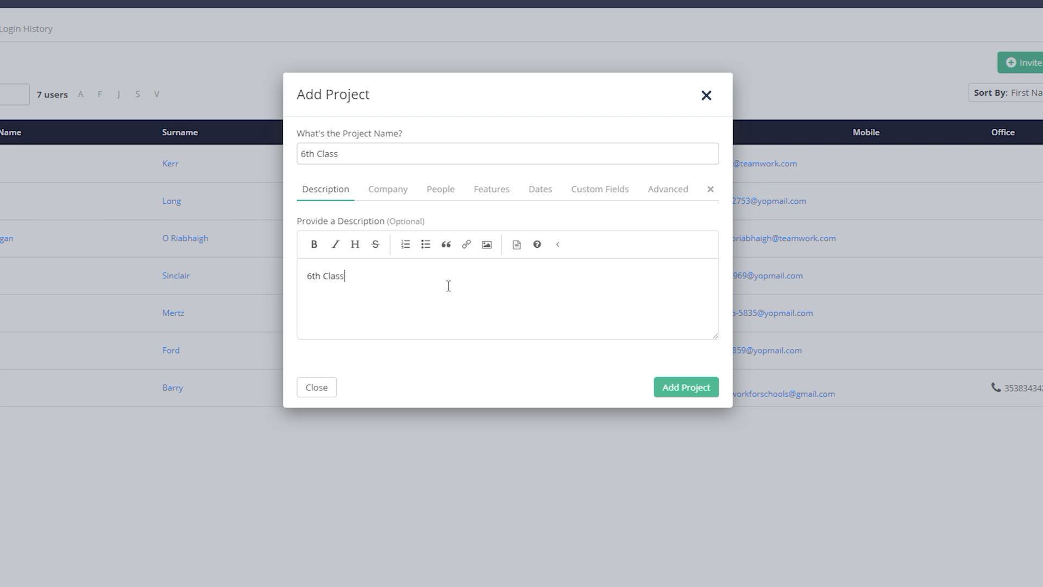
click(449, 199)
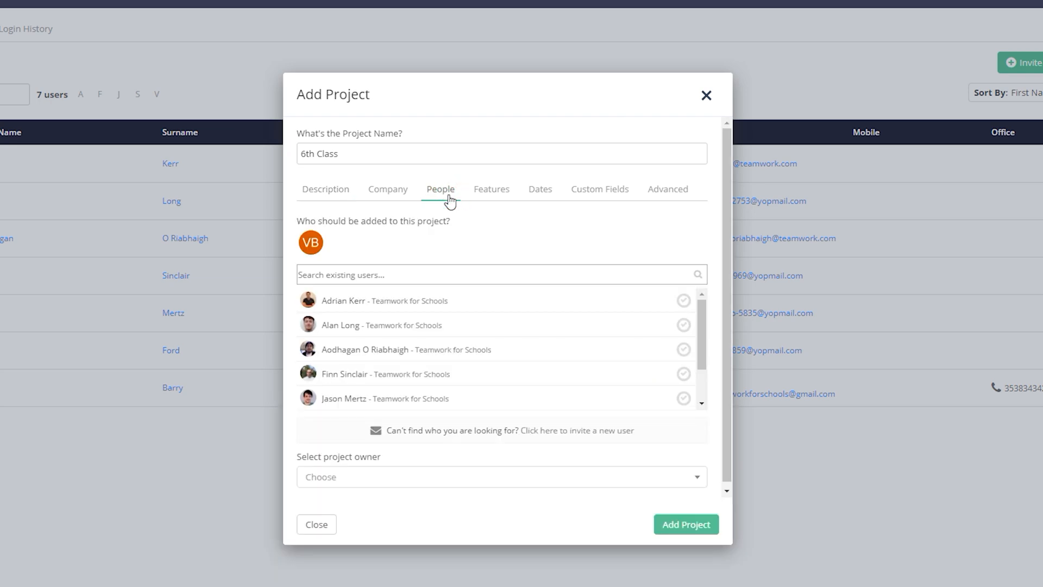
click(423, 305)
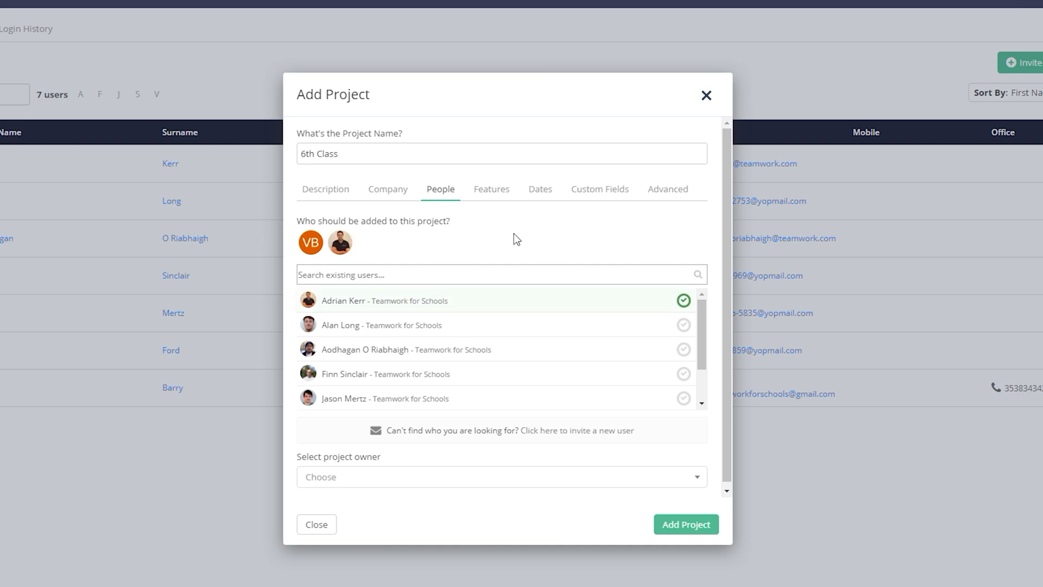
click(491, 201)
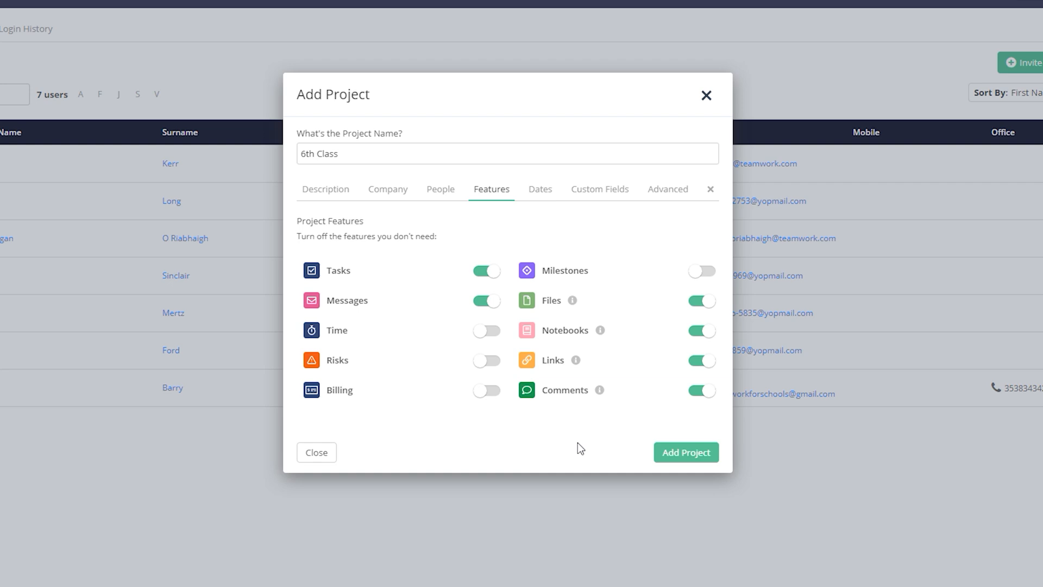
- Leave the Time feature off and add the 6th Class project
click(489, 331)
click(490, 331)
click(682, 452)
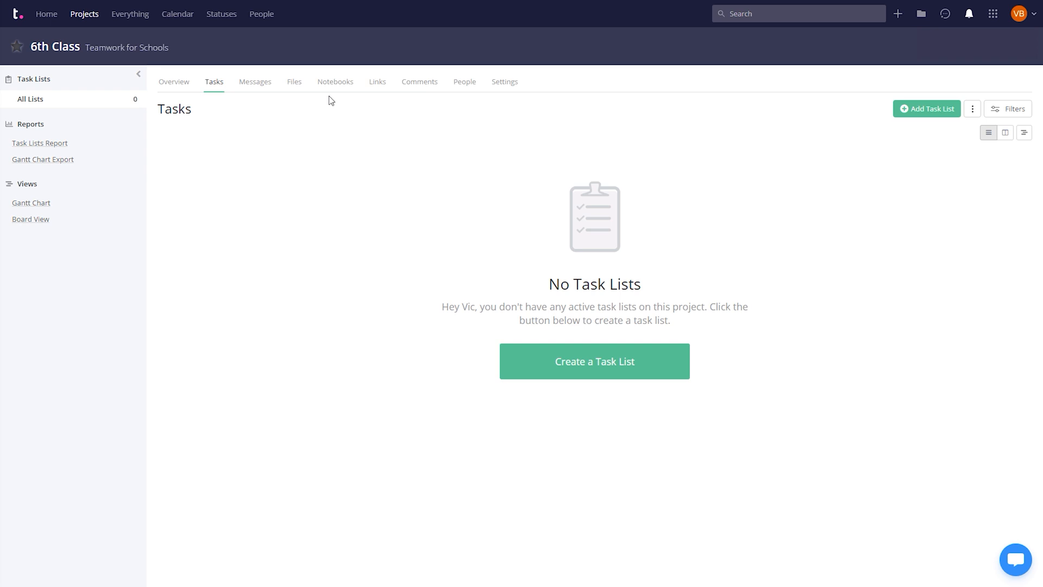
- On the 6th Class people page, choose Add People and Invite New Users
click(465, 83)
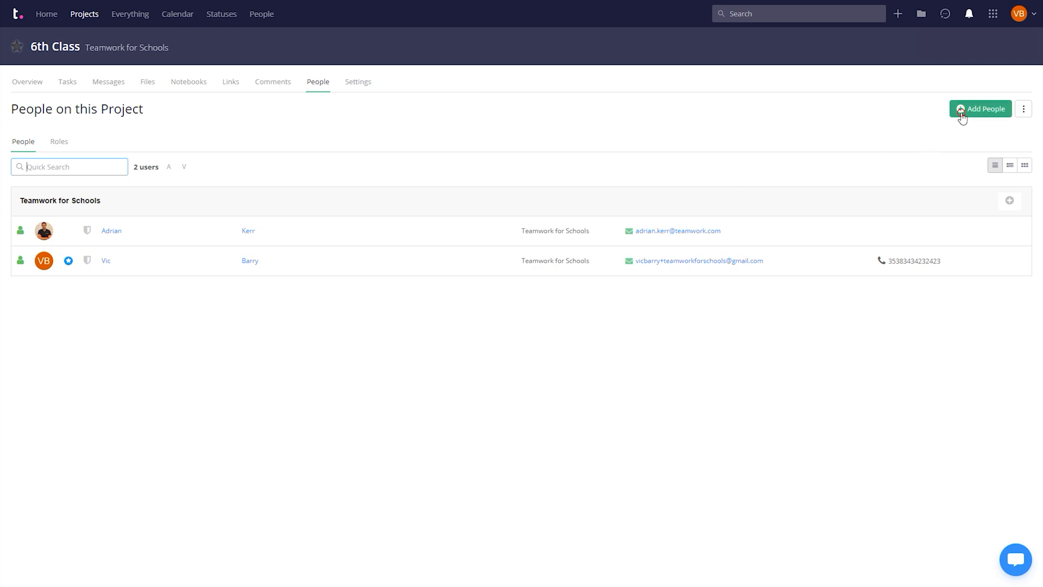
click(962, 118)
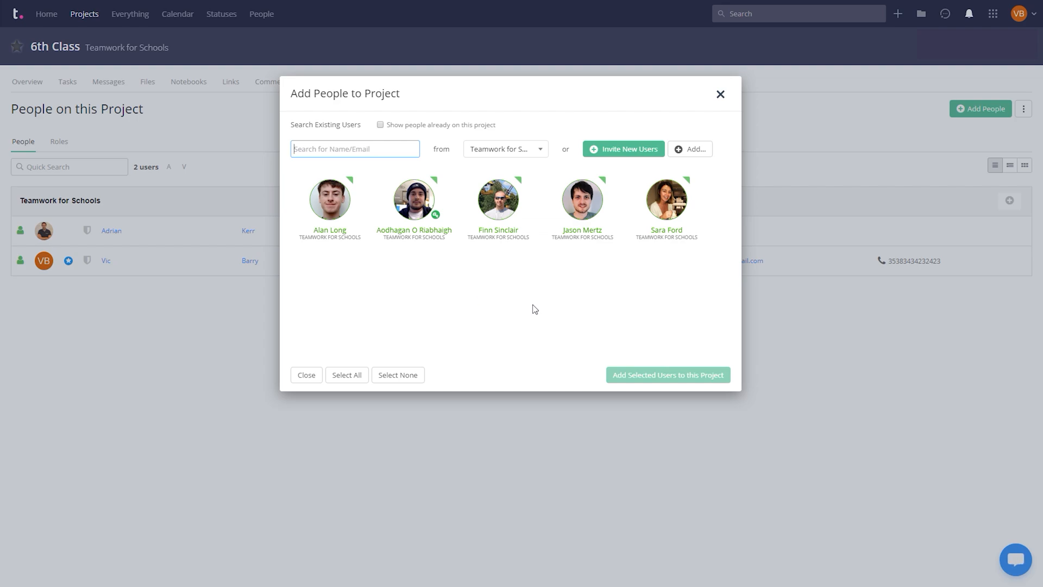
click(632, 155)
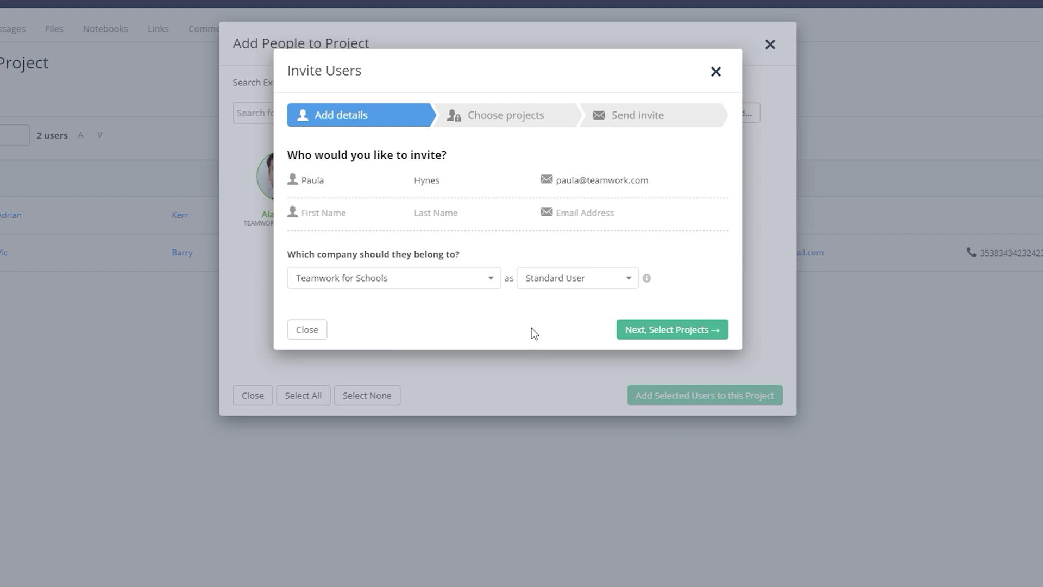
- Change the invitee's role to Collaborator and continue to project selection
click(577, 283)
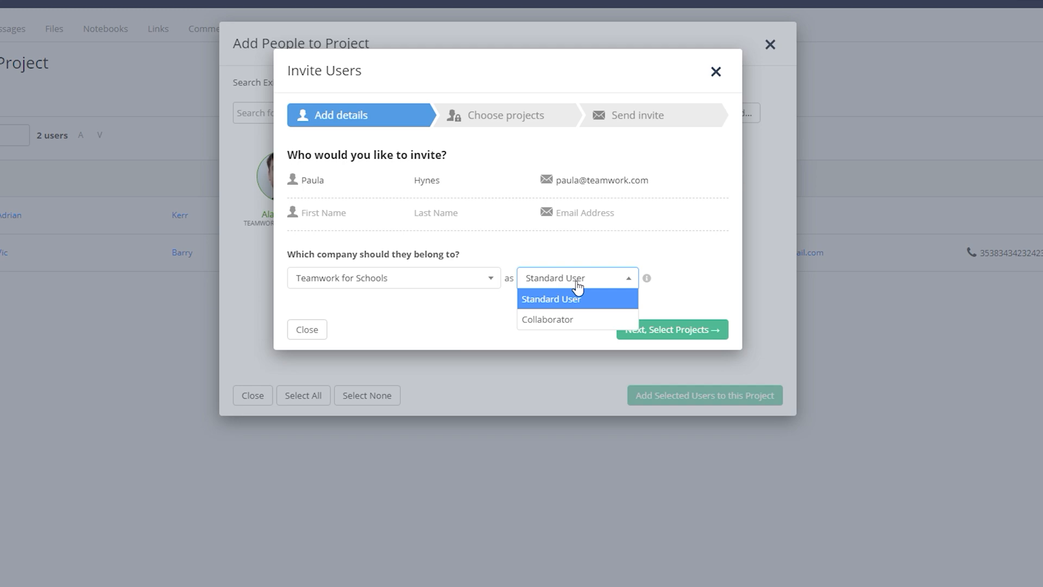
click(568, 321)
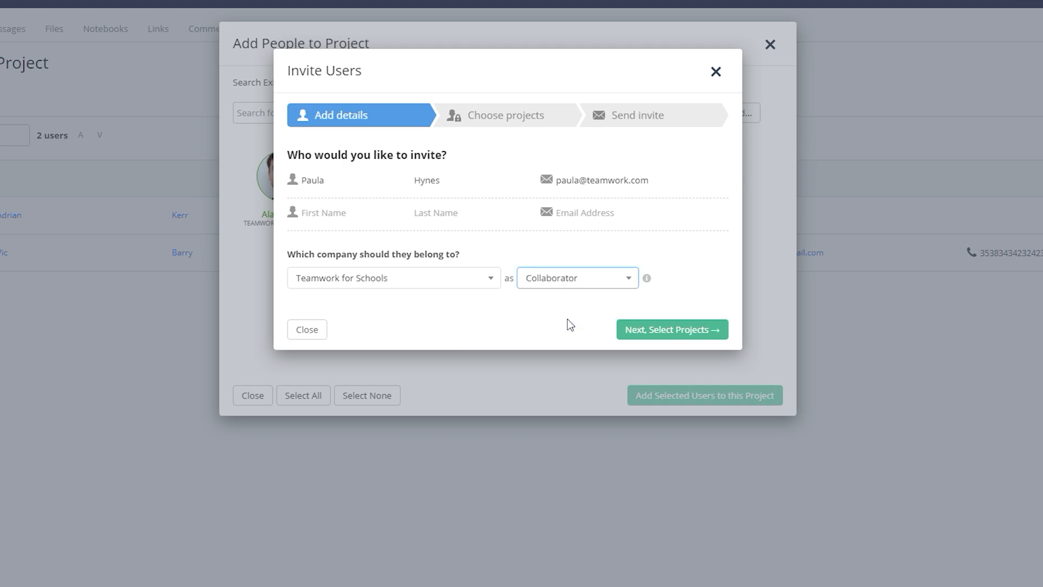
click(660, 329)
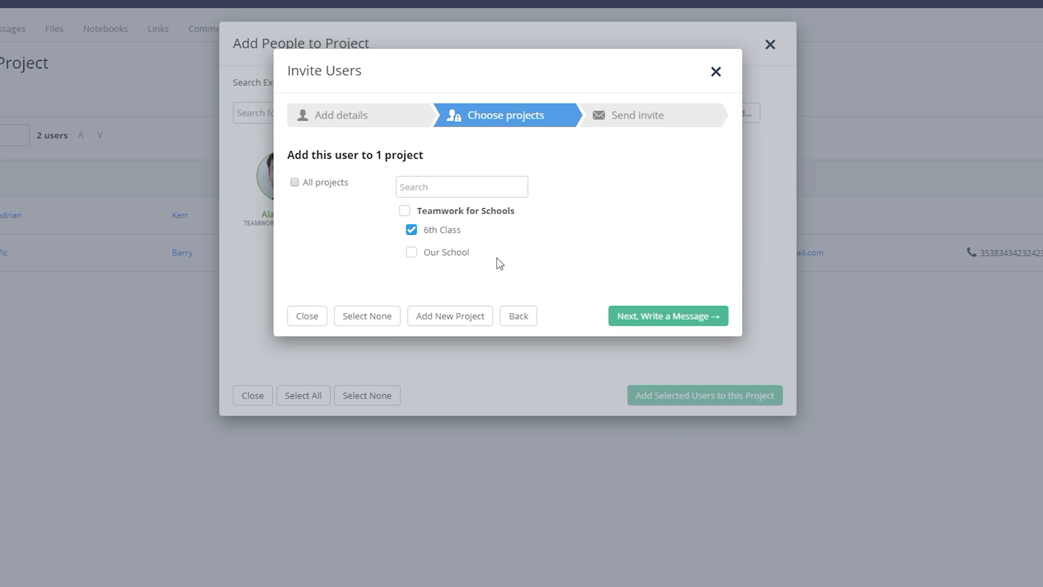
- Keep 6th Class ticked and send the invite with the default welcome message
click(410, 230)
click(410, 230)
click(666, 316)
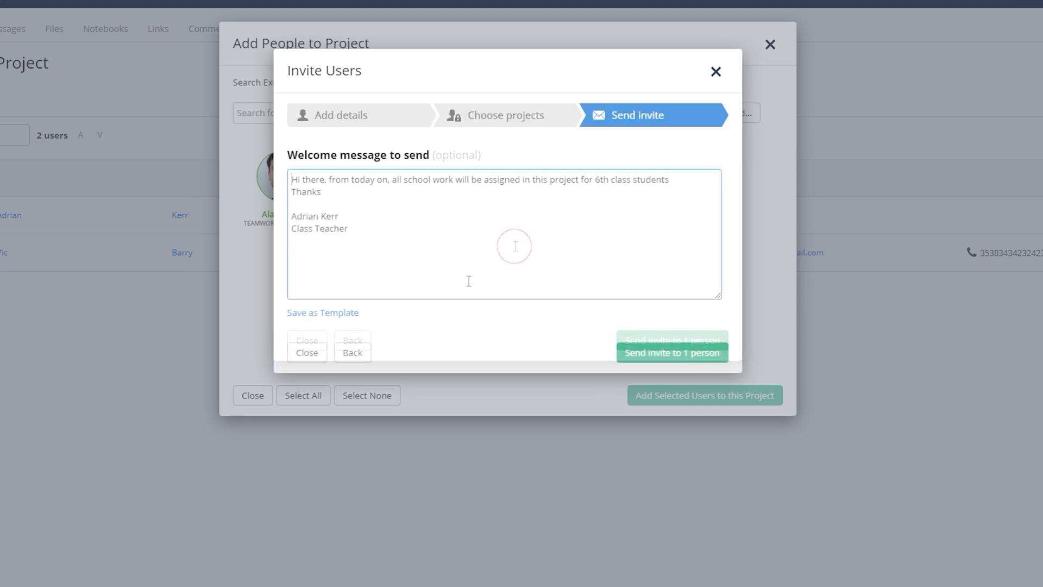
click(626, 354)
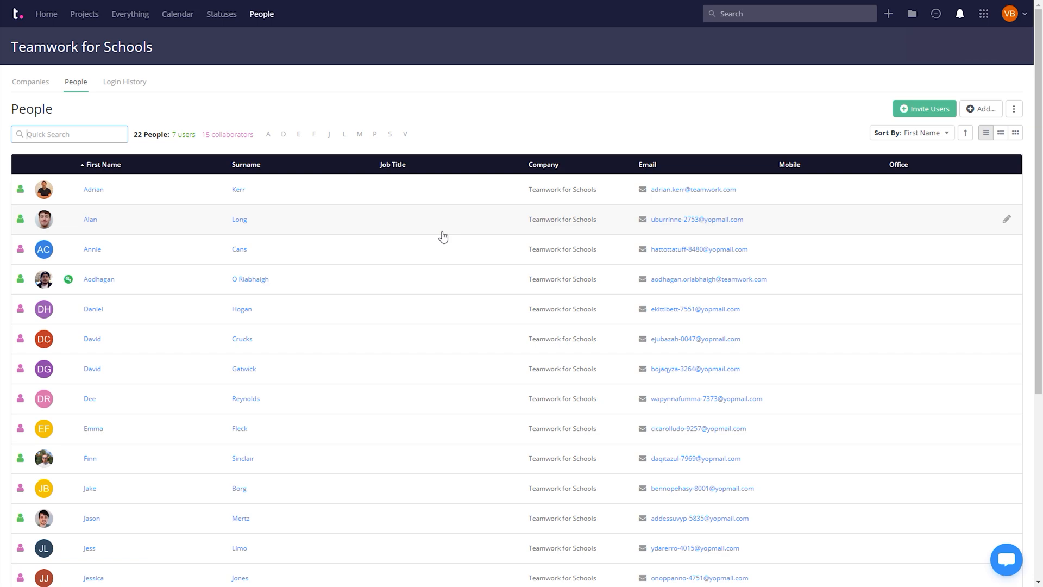
- Go to the 6th Class project's Tasks page and dismiss the tasks and task lists tips
click(82, 17)
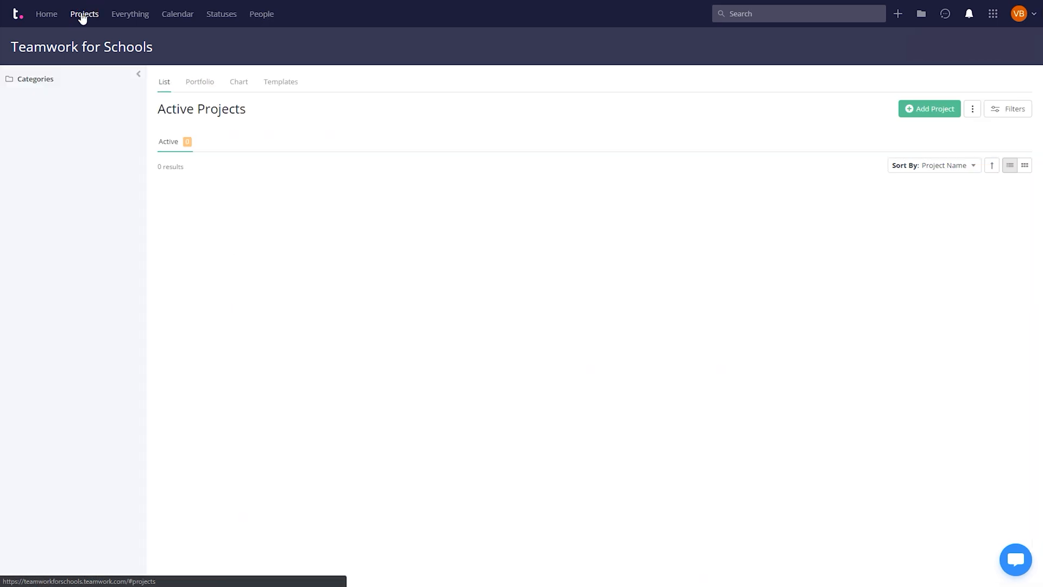
click(202, 197)
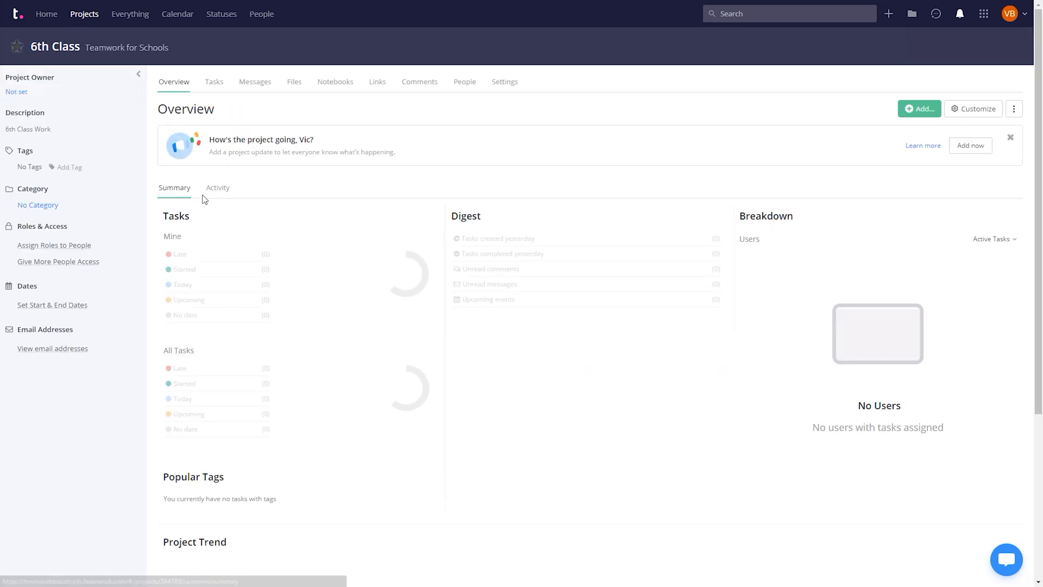
click(212, 86)
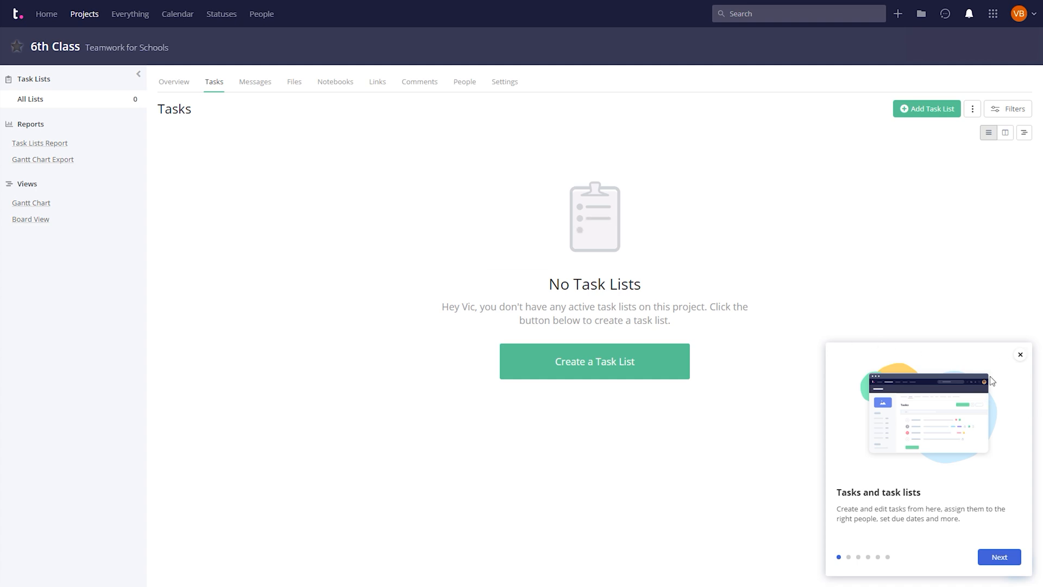
click(1020, 354)
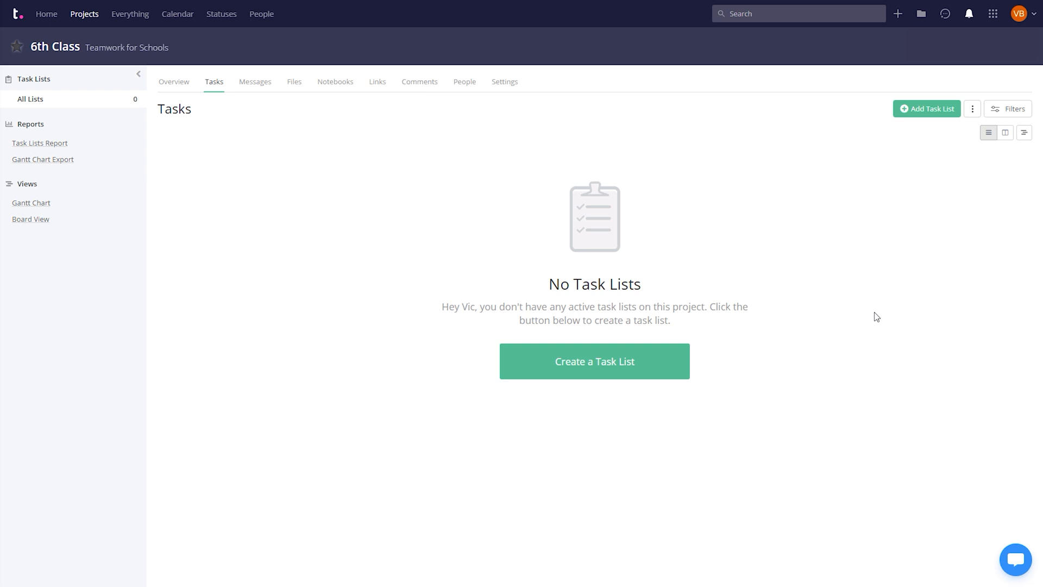
- Create the 'March 23rd - March 27th' task list with the note 'Class work for March 23rd - March 27th'
click(576, 369)
text(Mar)
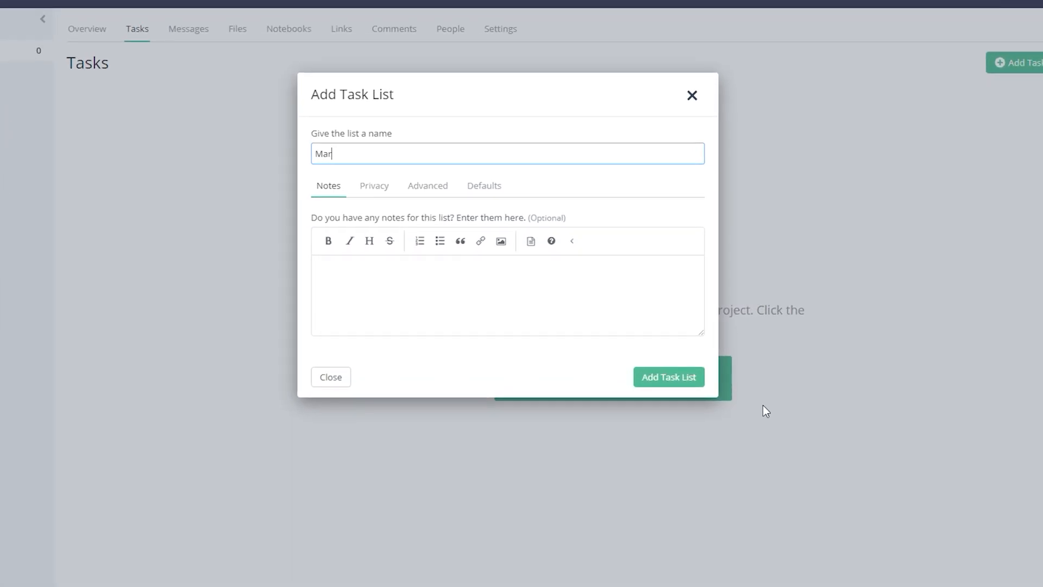
text(ch 23rd - March 27th)
click(445, 305)
text(Class work for March 23rd - March 27th)
click(378, 196)
click(427, 194)
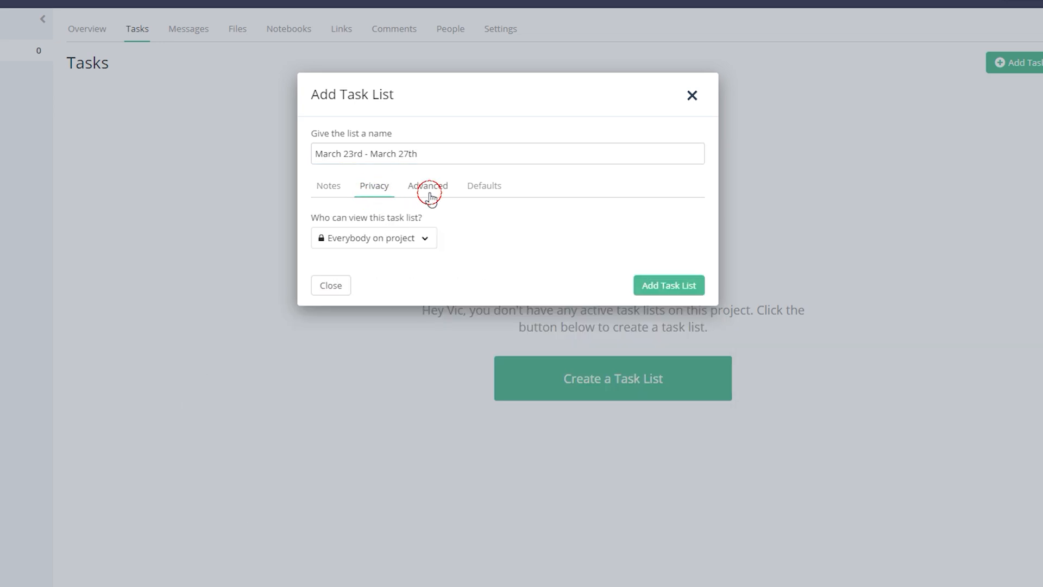
click(491, 198)
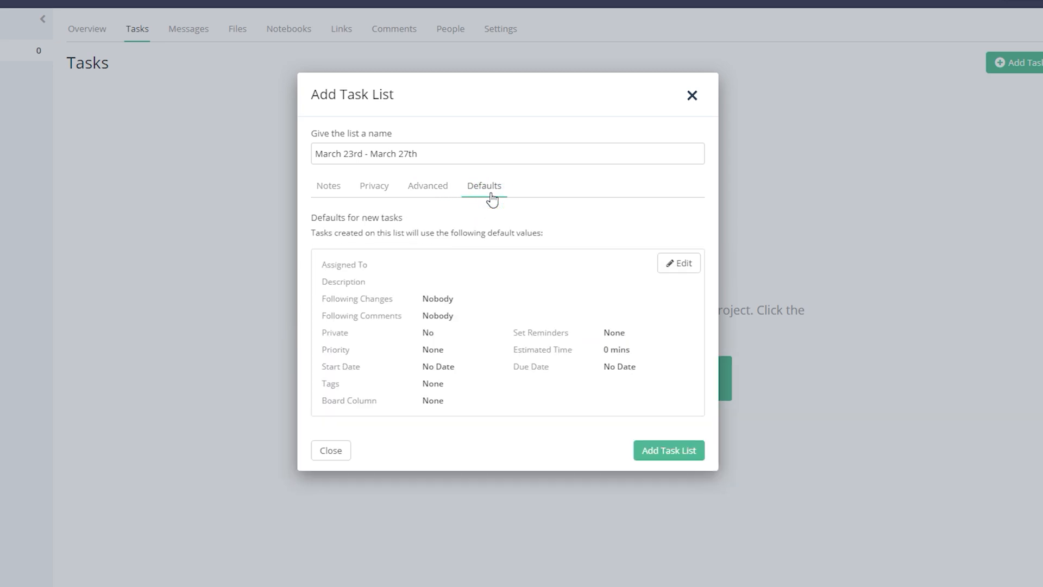
click(339, 187)
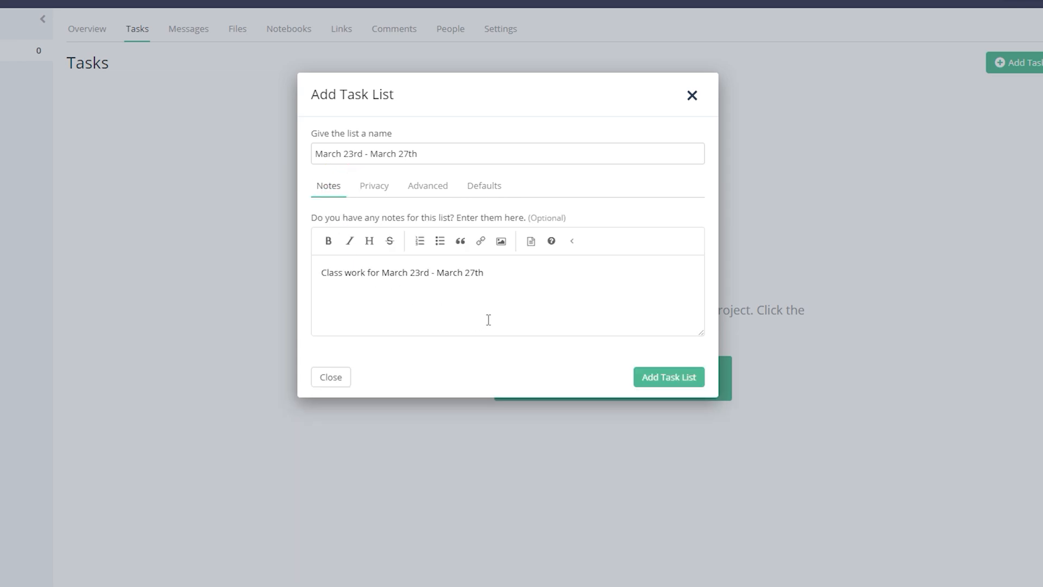
click(654, 377)
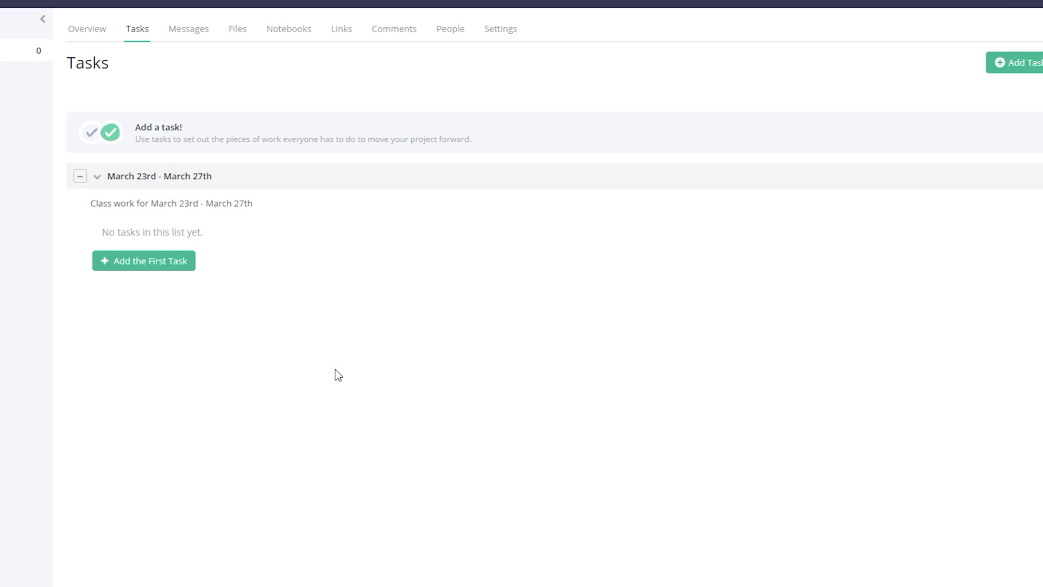
- Start a 'Monday 23rd' task and paste the six-subject, 20-mins-each schedule into its description
click(171, 264)
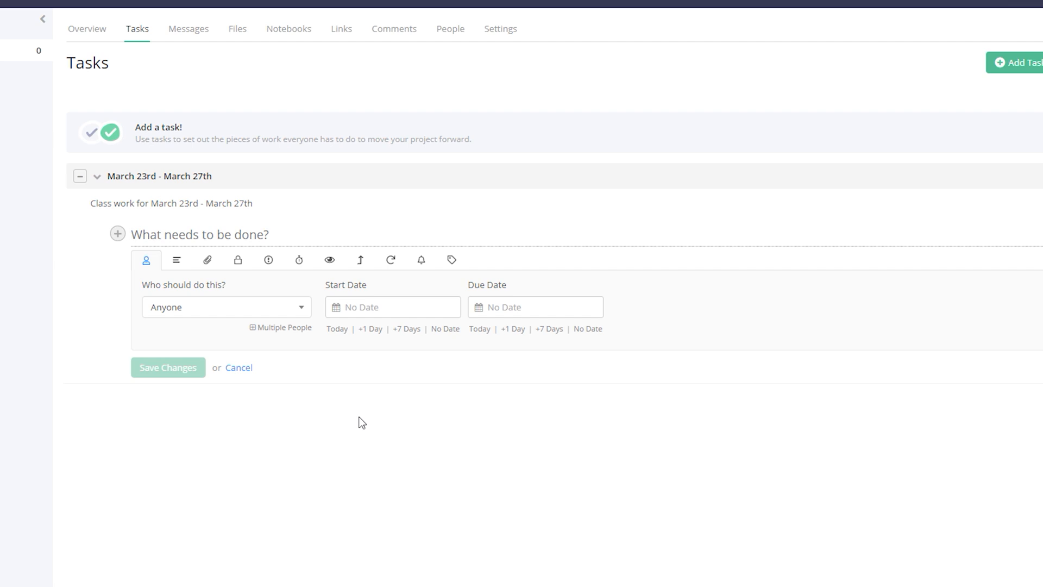
text(Monday 23rd)
click(180, 263)
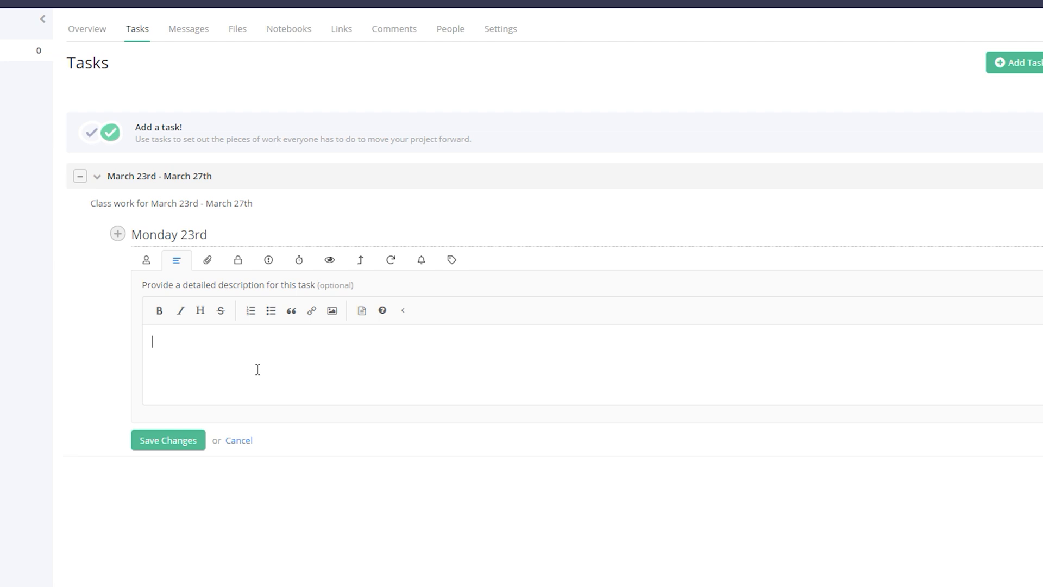
drag(1027, 389, 1004, 535)
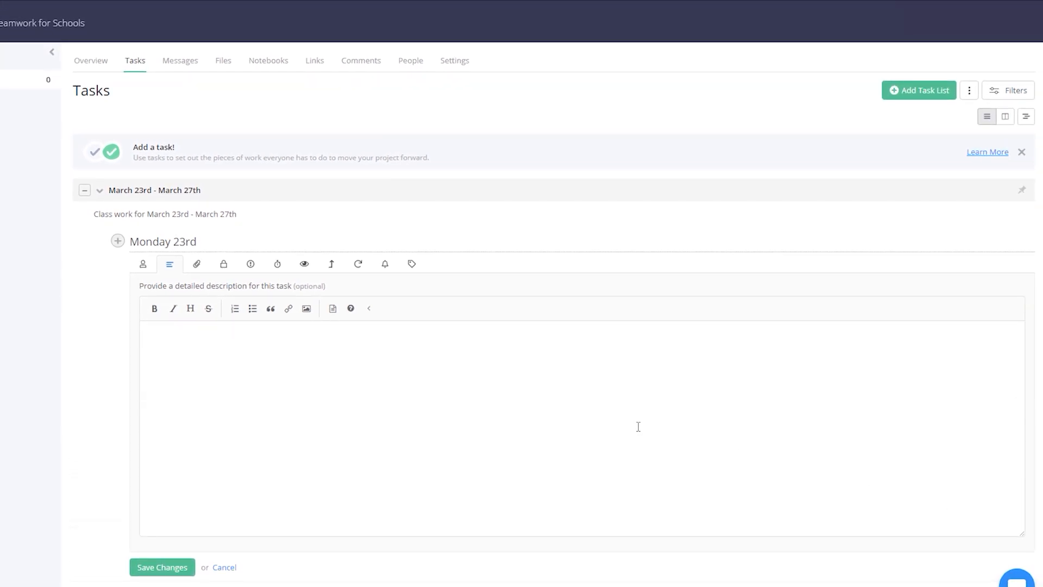
text(English - 20 mins  Math - 20 mins  Geography - 20 mins  French  - 20 mins  Science  -20 mins  Music - 20 mins)
click(221, 332)
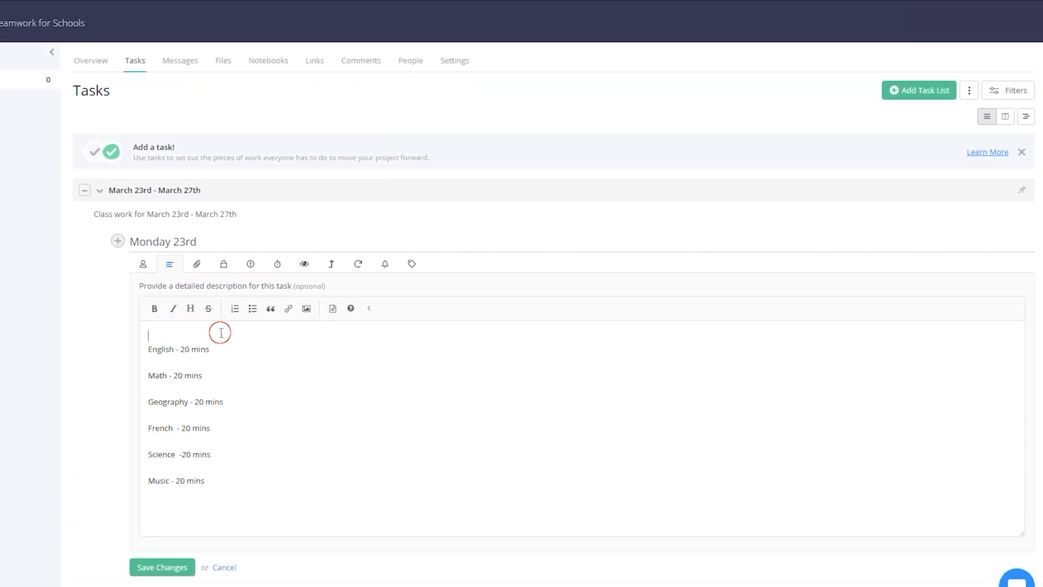
key(Delete)
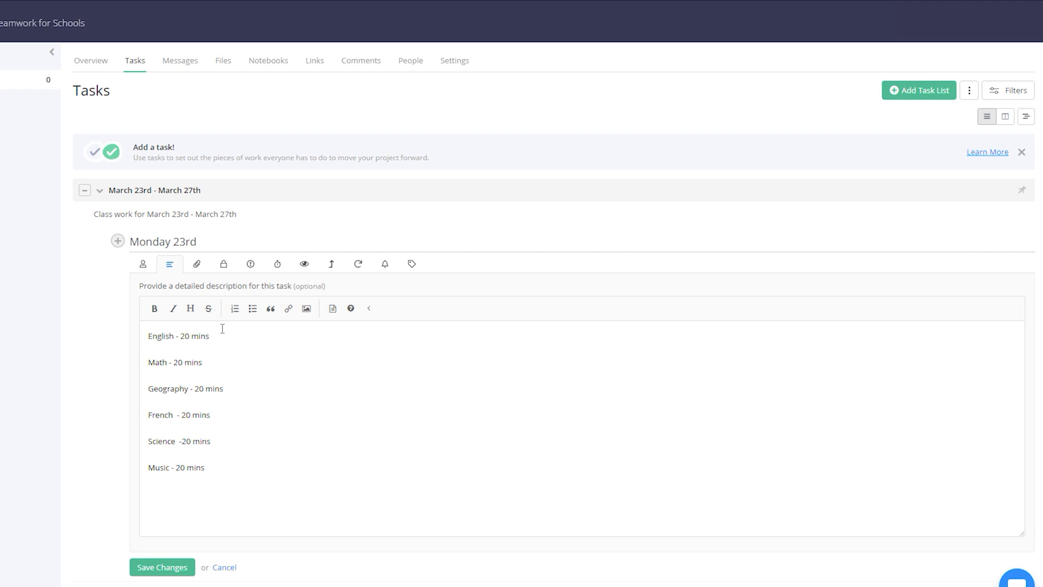
click(222, 337)
- Assign Monday 23rd to all 17 class members individually, with Notify by Email turned on
click(210, 265)
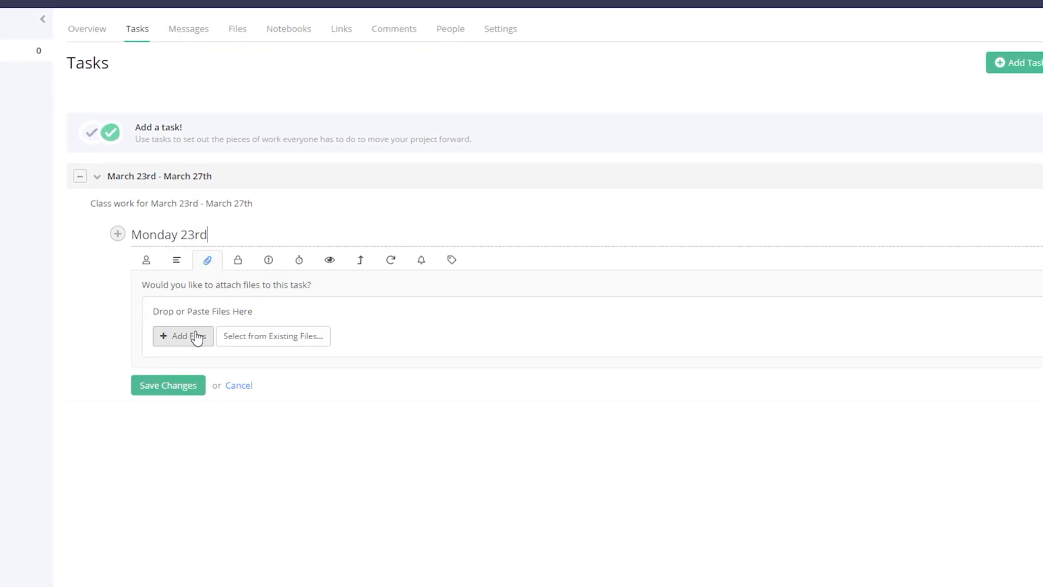
click(147, 264)
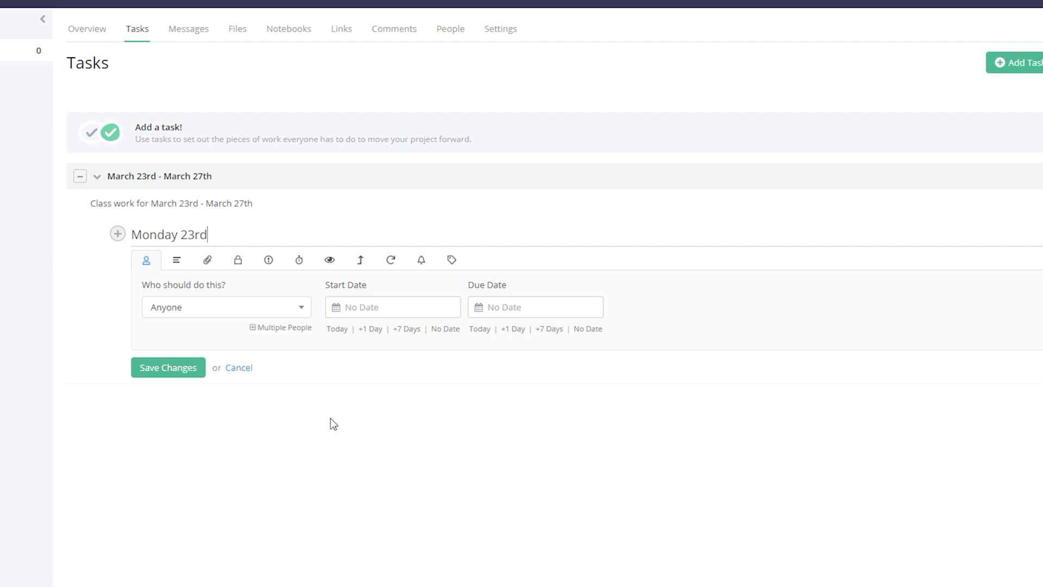
click(279, 328)
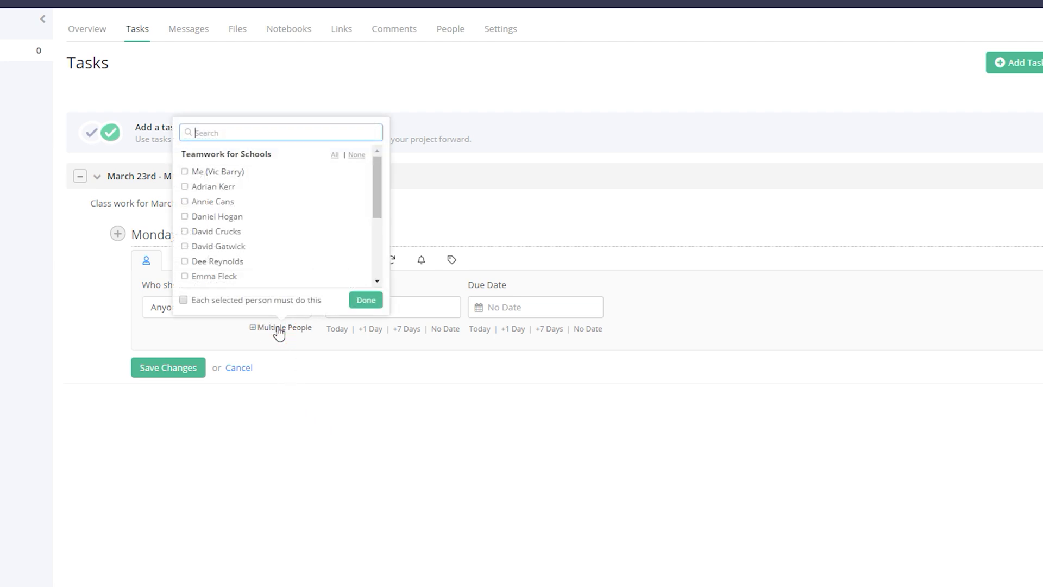
click(244, 304)
click(335, 155)
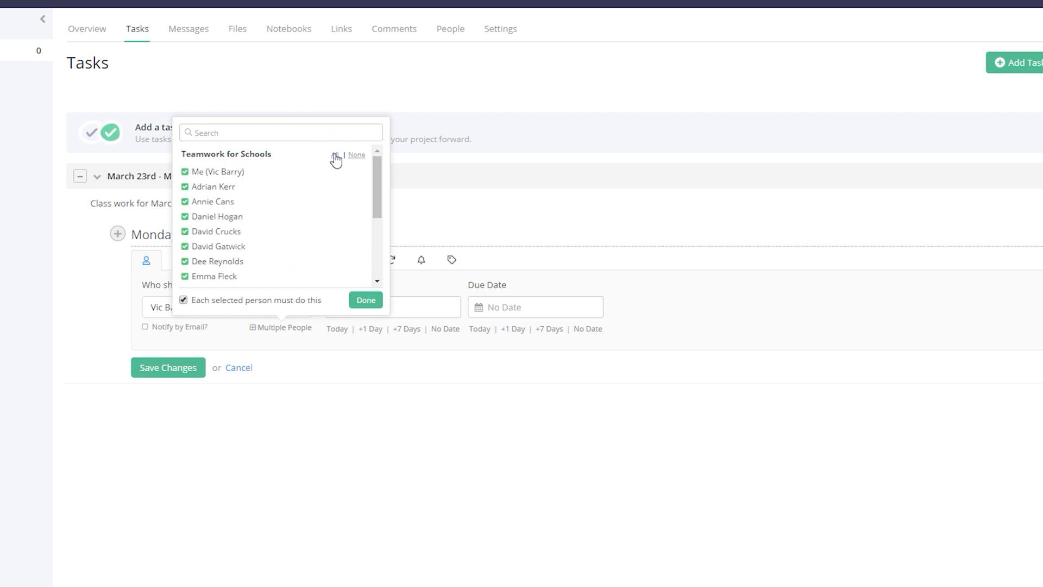
click(378, 179)
drag(378, 178, 384, 256)
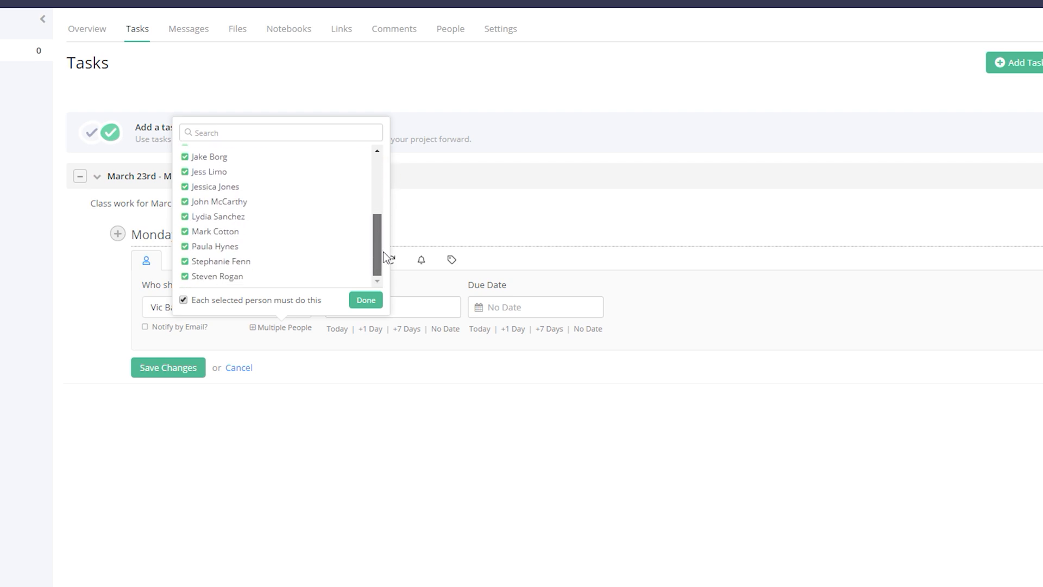
scroll(370, 171, up, 5)
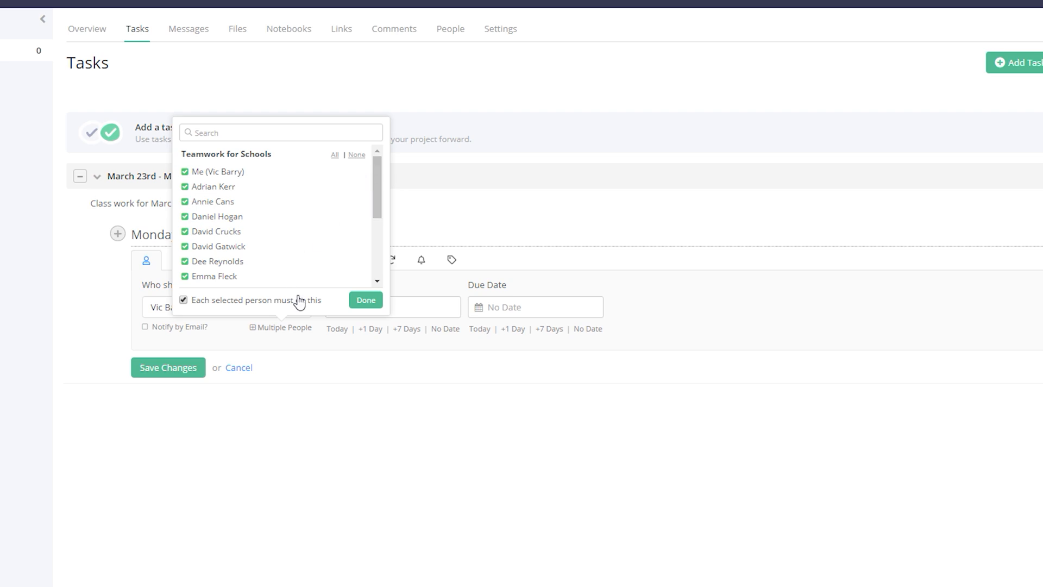
click(362, 302)
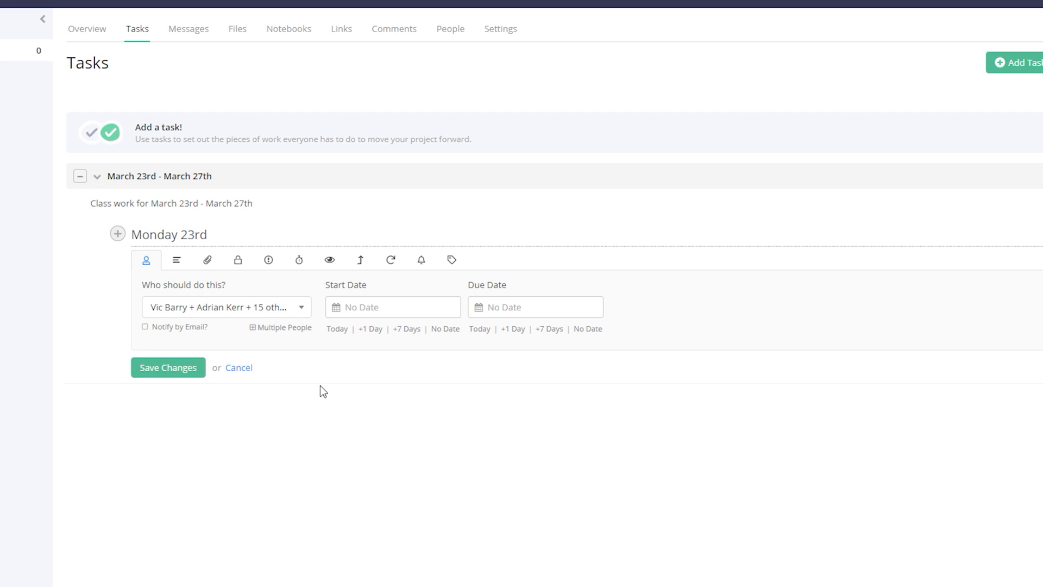
click(187, 327)
- Check the reminder settings, then save the Monday 23rd task for all 17 students
click(421, 261)
click(174, 372)
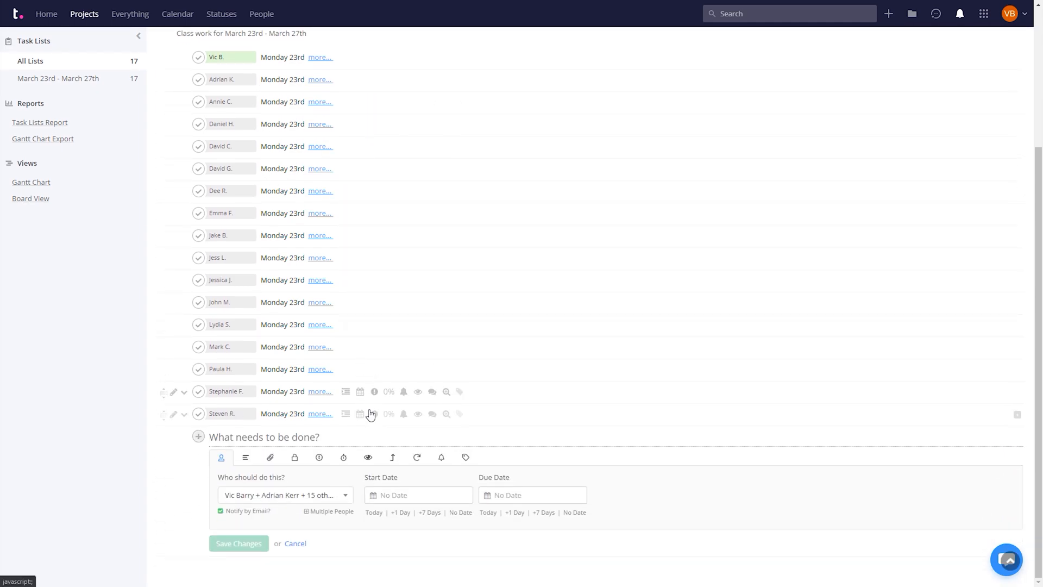
- Add a 'Tuesday 24th' task with the same subject list, assigned to each student
text(Tuesday 24th)
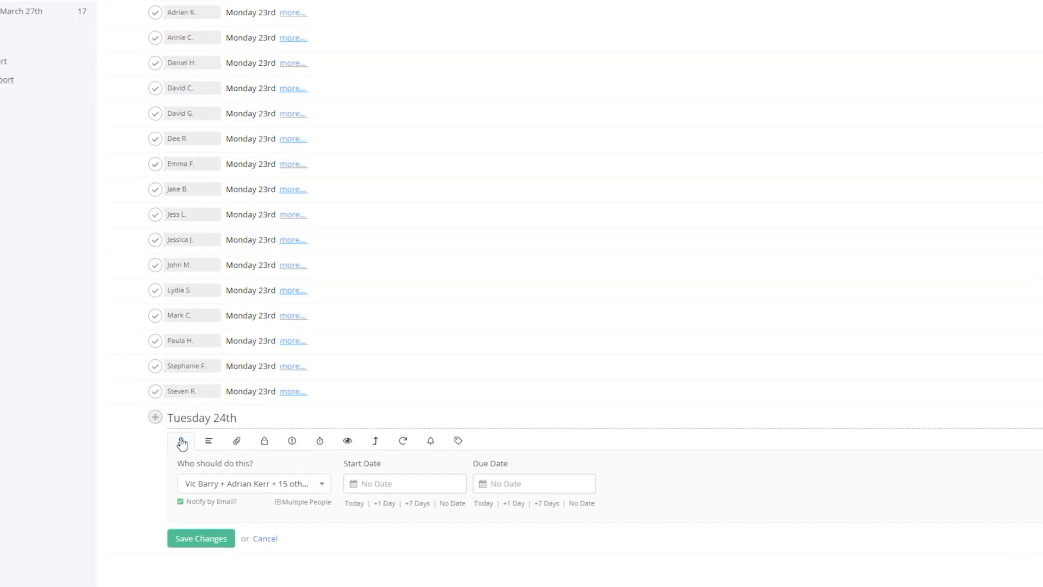
click(209, 441)
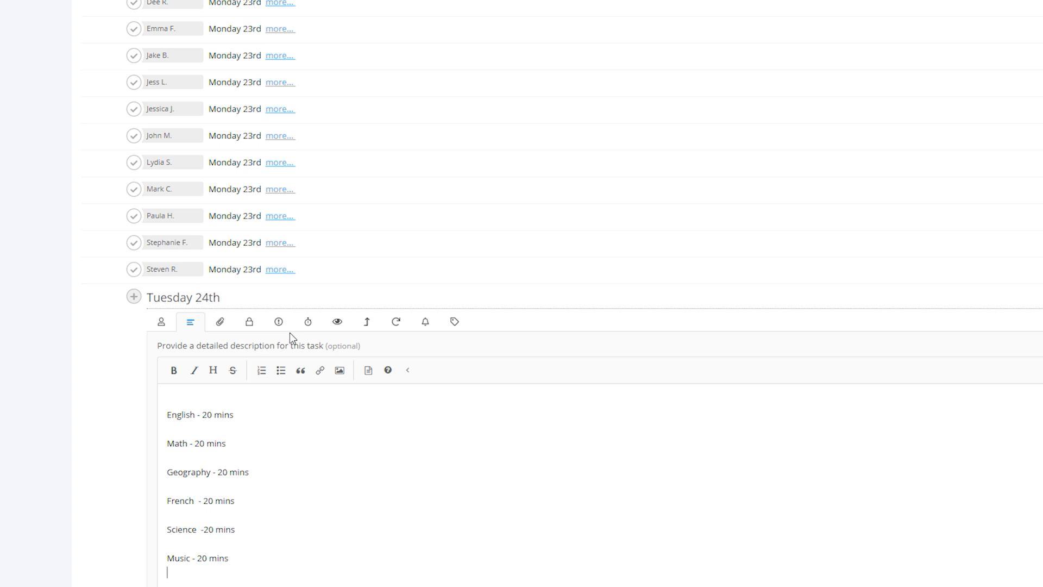
click(164, 324)
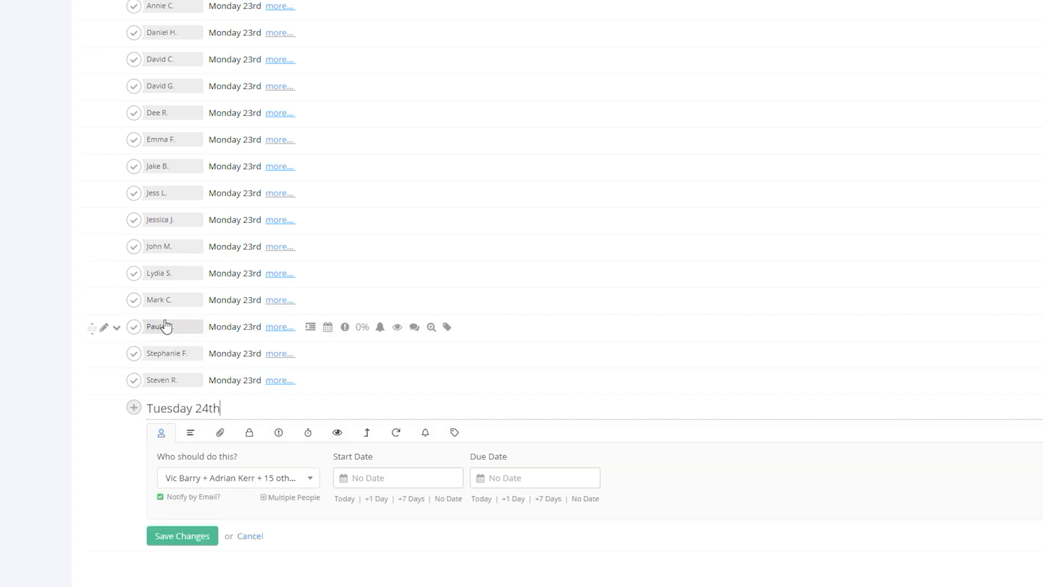
click(183, 536)
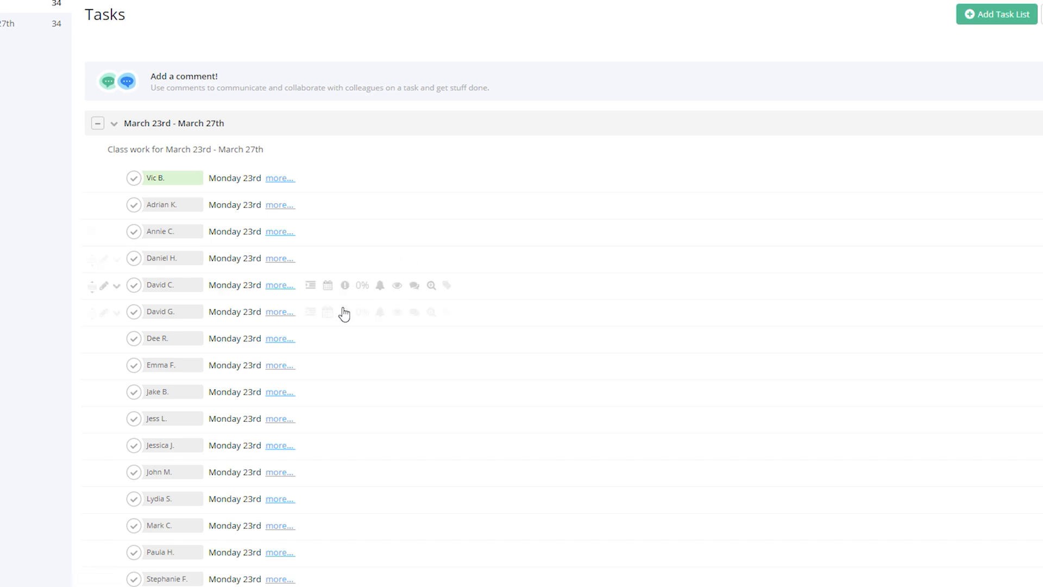
scroll(261, 338, down, 3)
scroll(261, 338, down, 5)
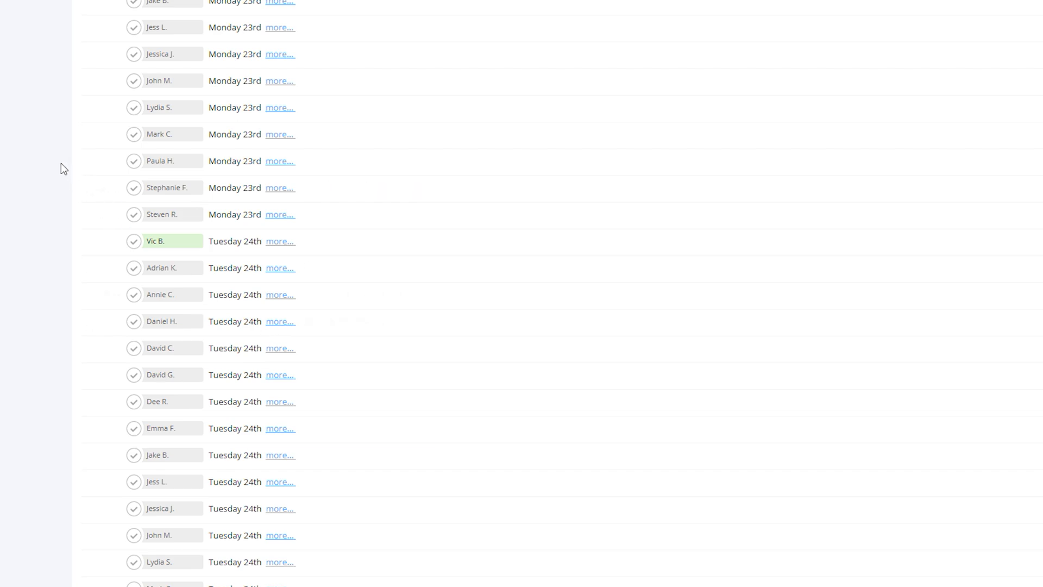
scroll(80, 202, up, 7)
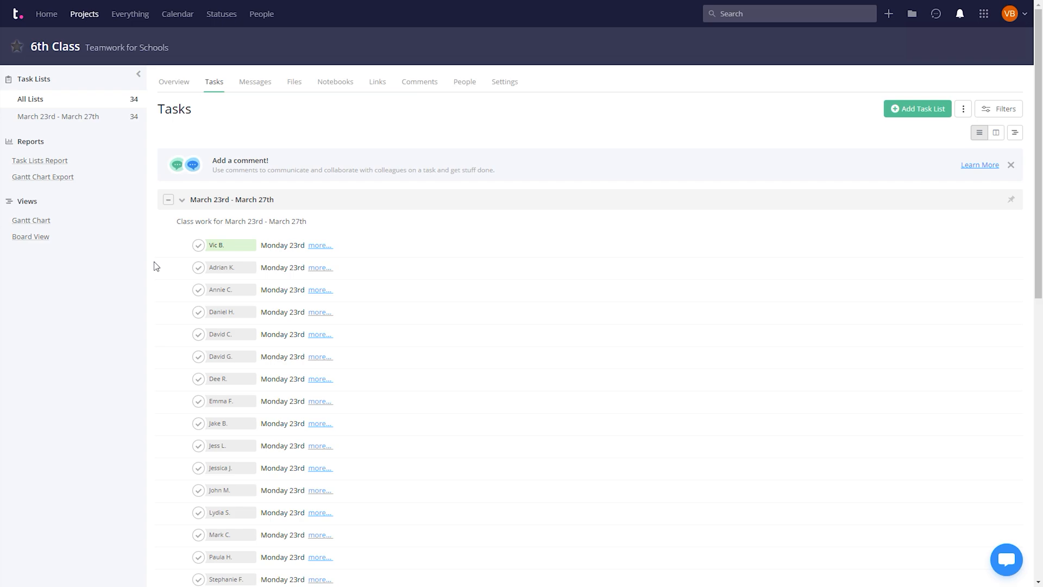
- Begin the project's first message, titled 'How to structure your kids day'
click(260, 91)
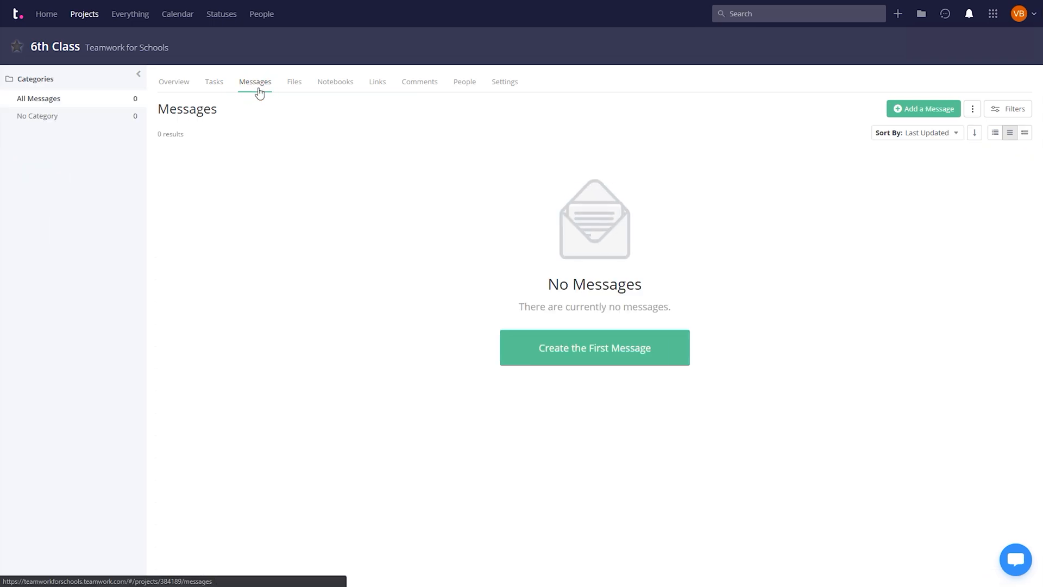
click(585, 358)
text(How t)
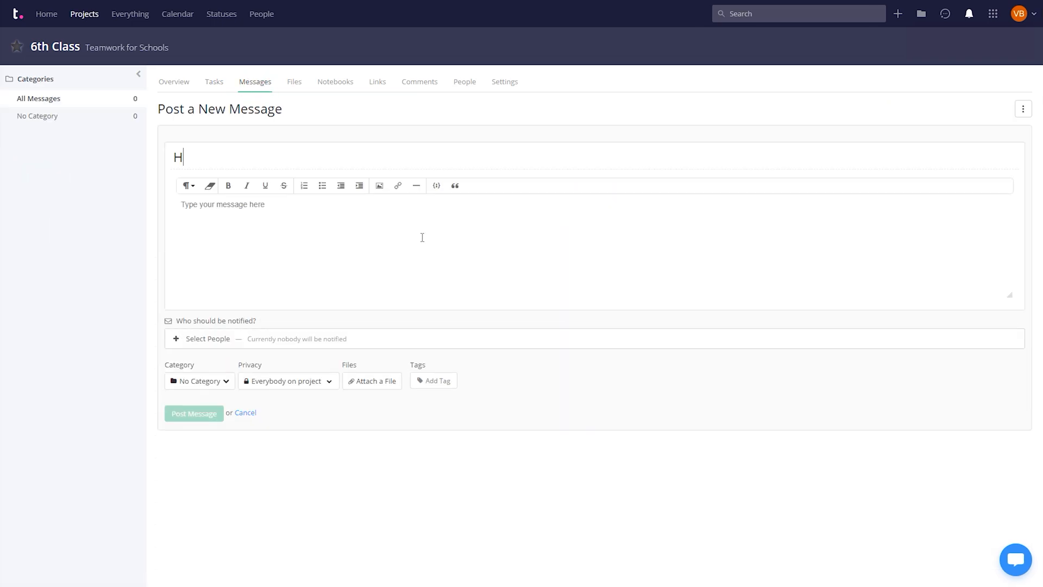
text(o structure your kids day)
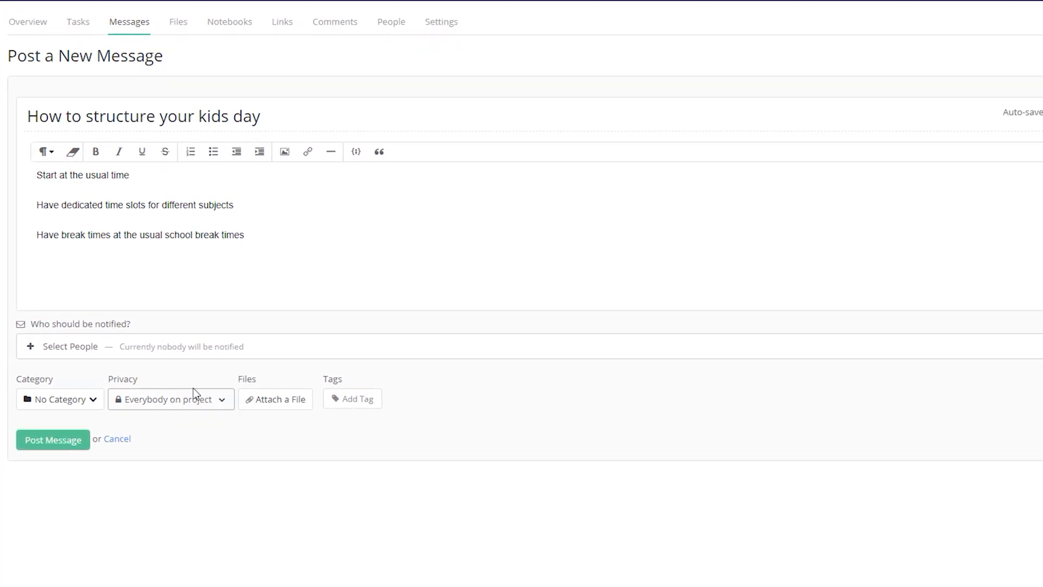
- Select three students to notify and post the message
click(100, 355)
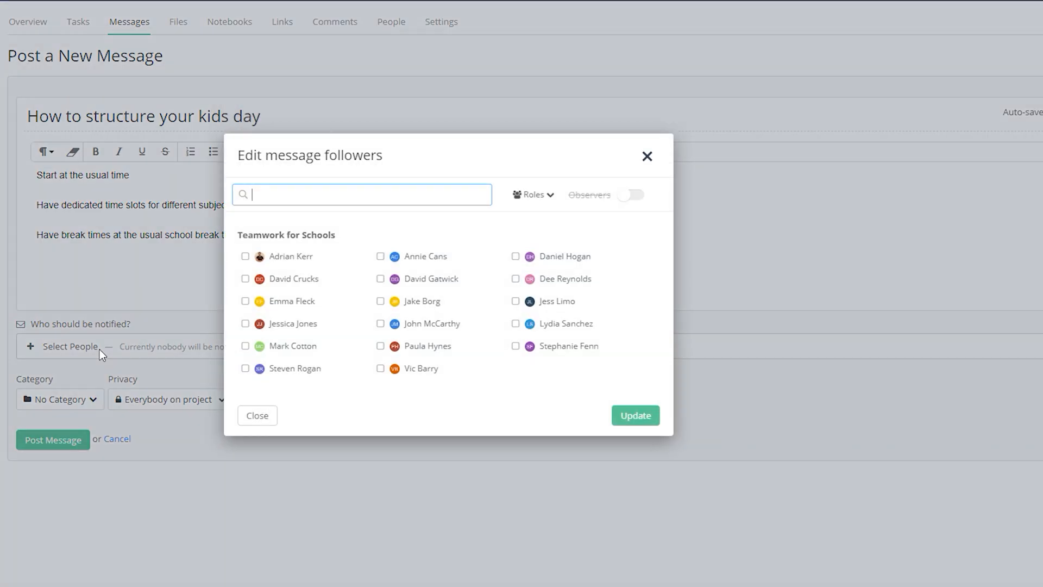
click(304, 290)
click(303, 326)
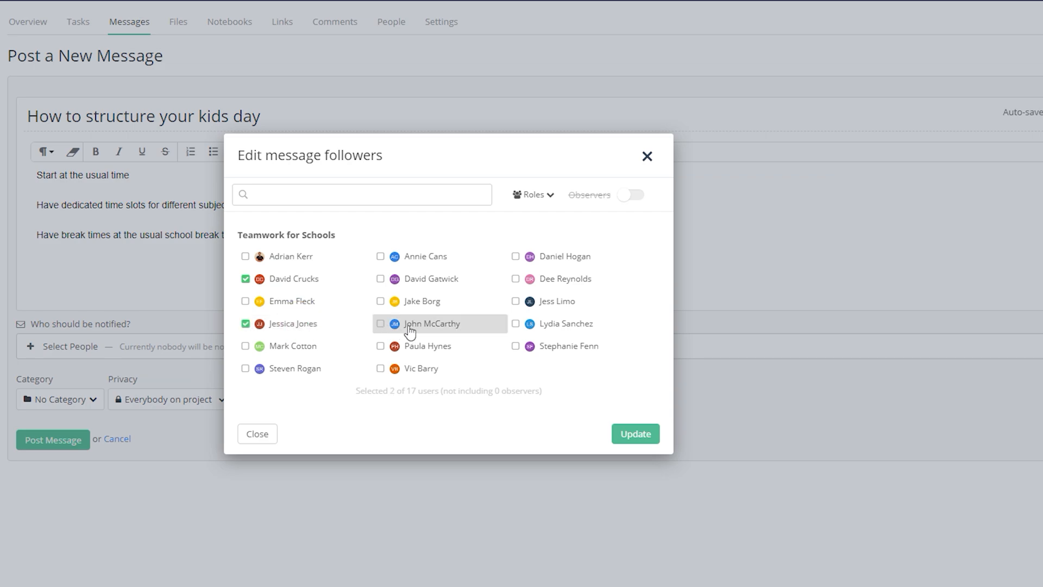
click(426, 326)
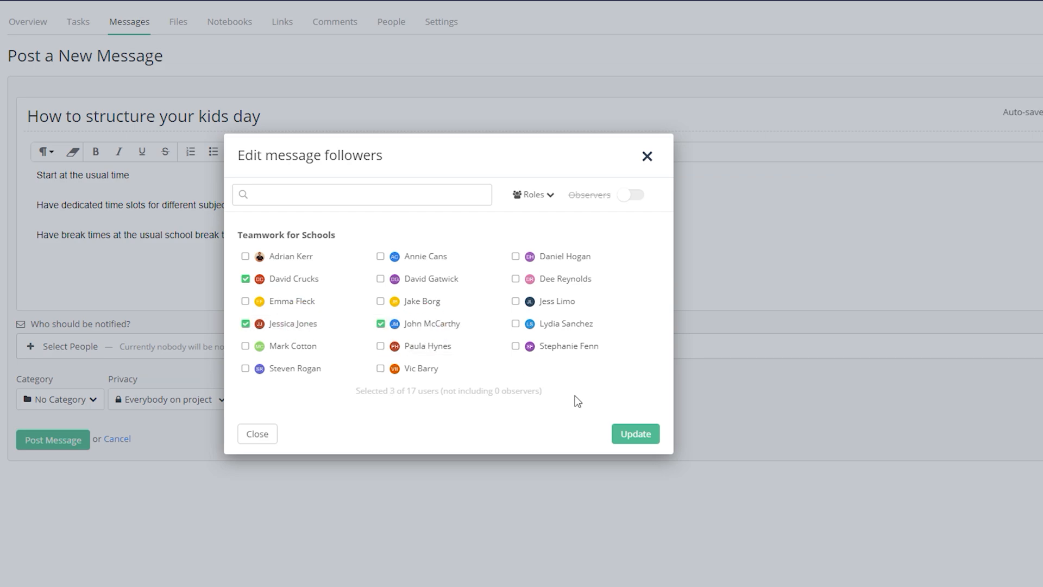
click(634, 435)
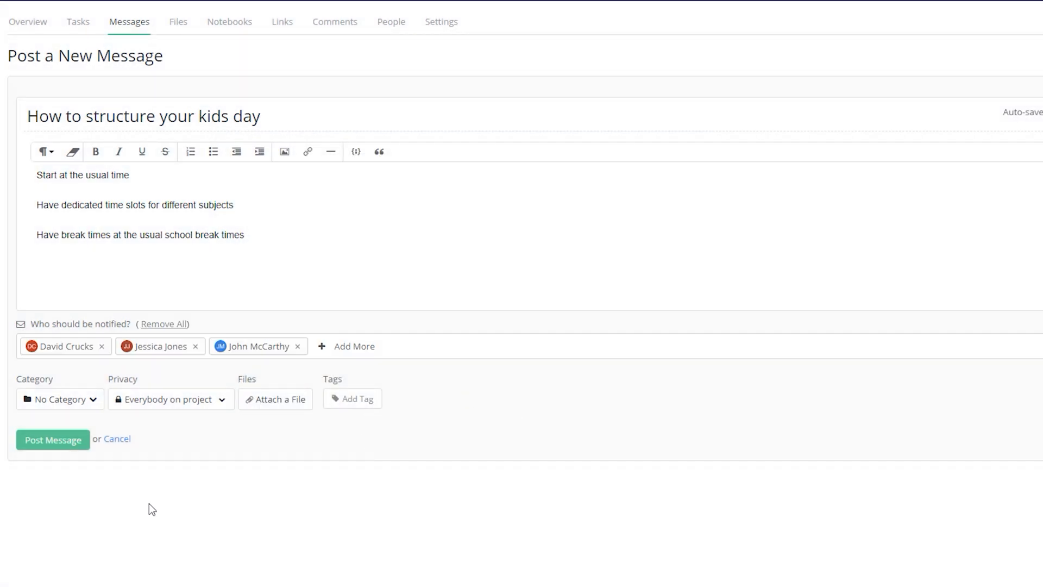
click(54, 441)
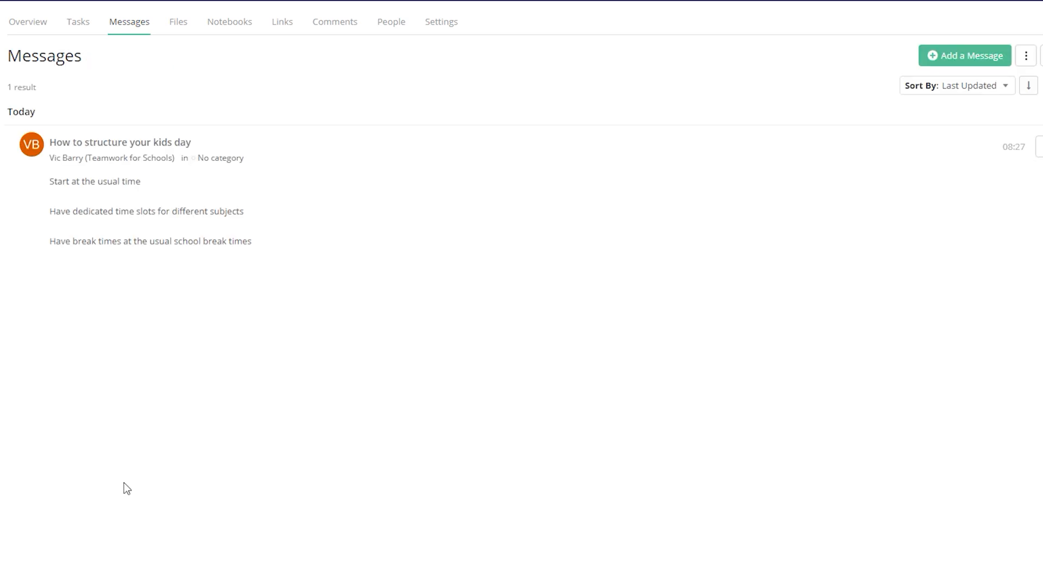
- Begin a comment on one student's Monday 23rd task in the weekly list
click(78, 34)
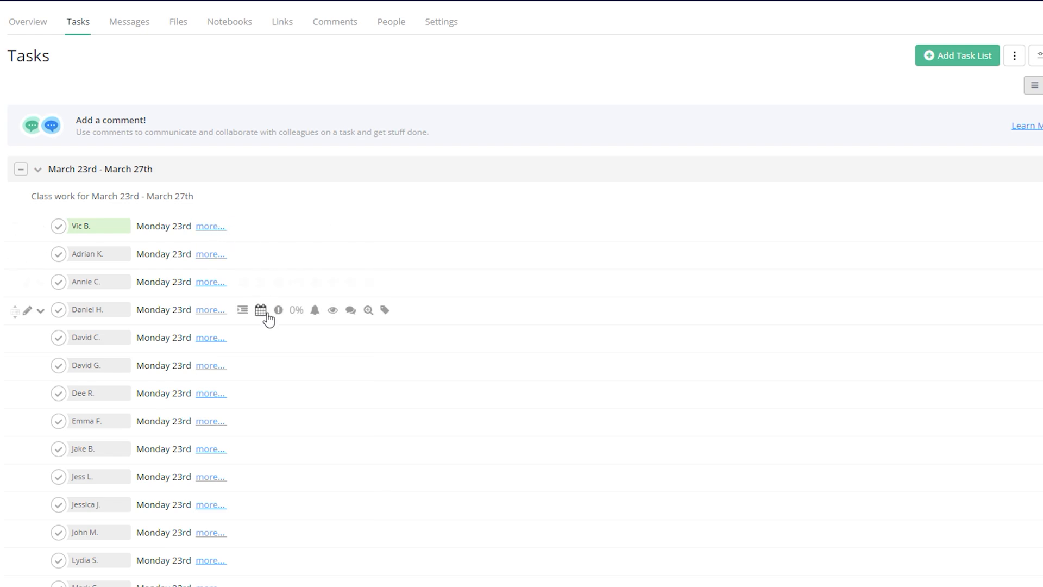
click(215, 337)
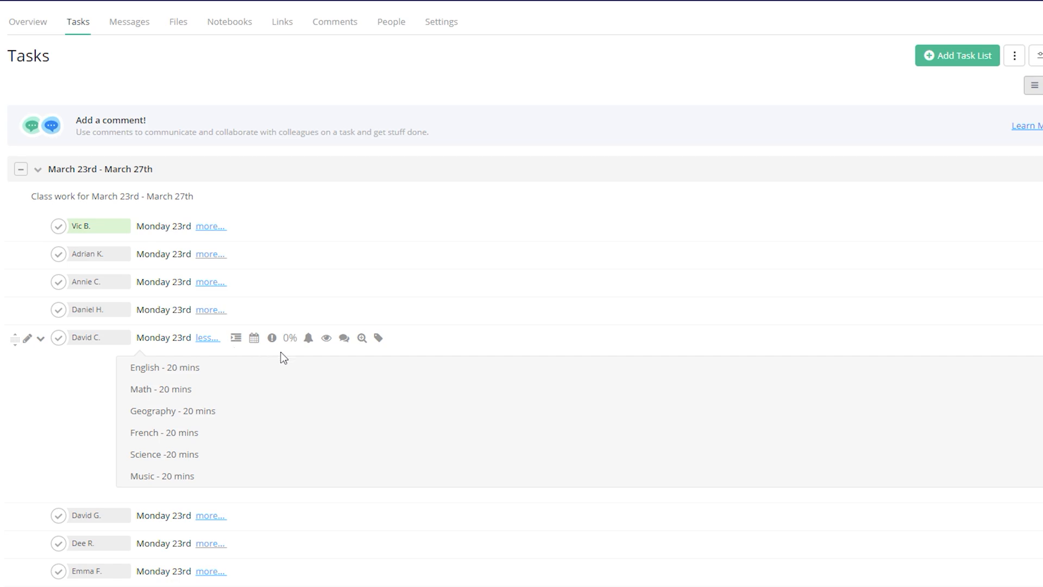
click(344, 338)
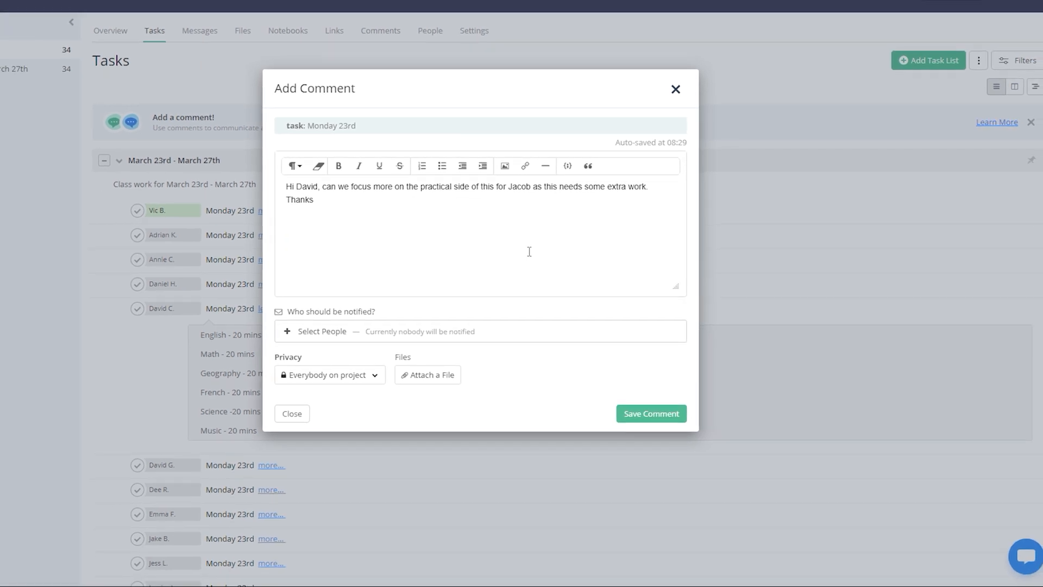
- Notify only that student, make the comment visible only to them, and save it
click(333, 329)
click(346, 256)
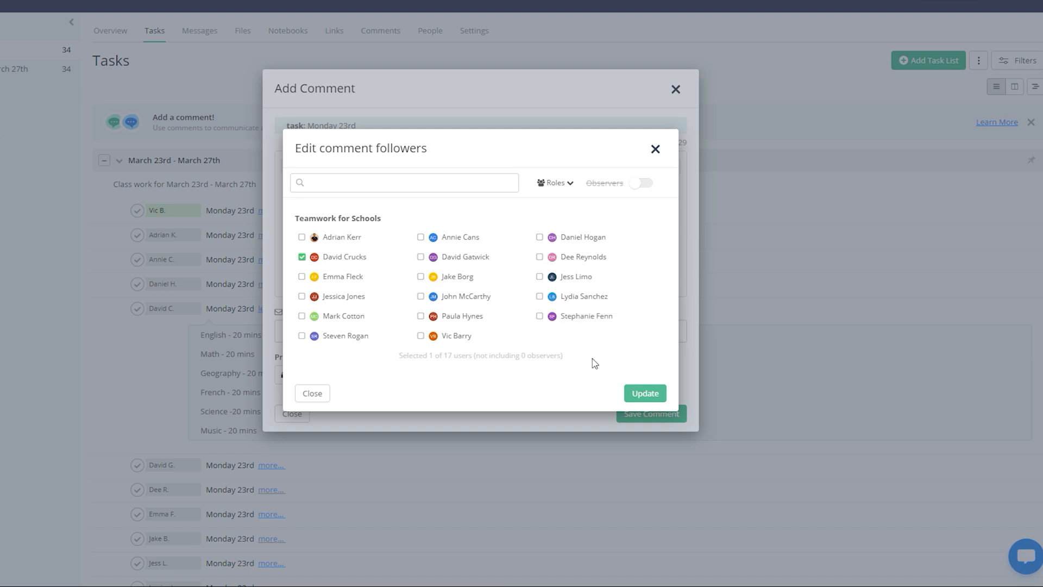
click(642, 390)
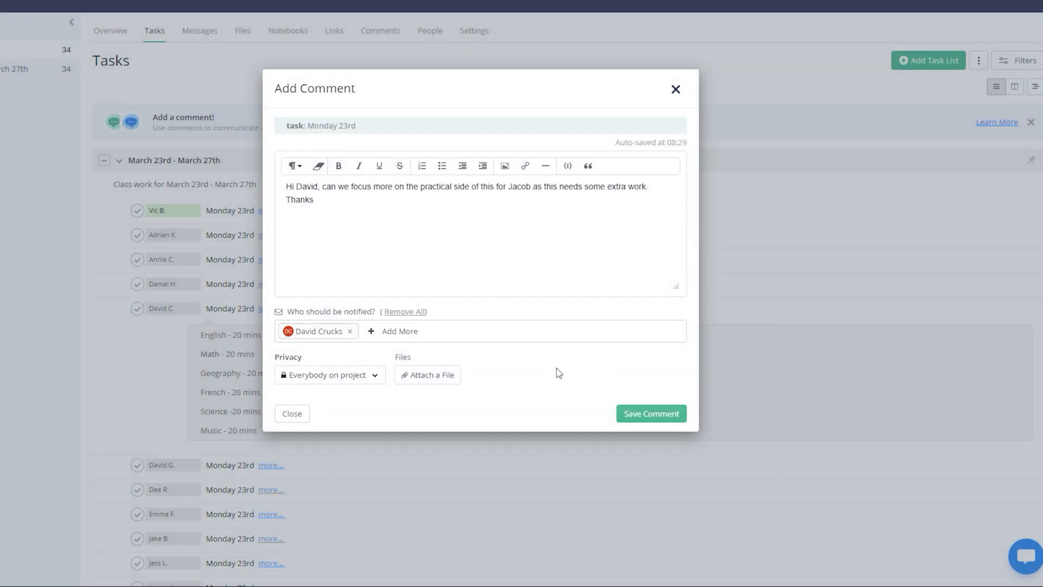
click(345, 381)
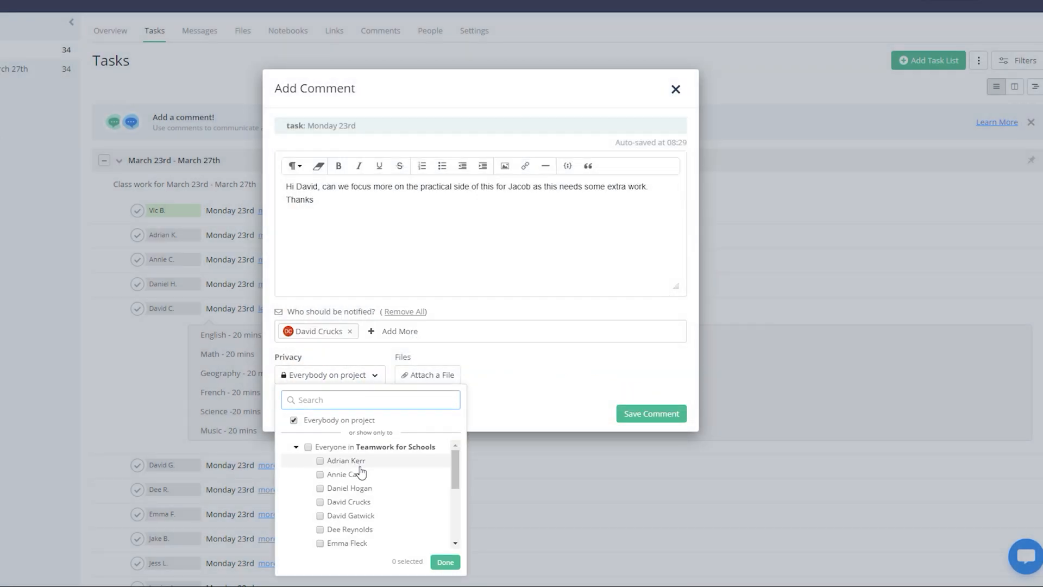
click(363, 502)
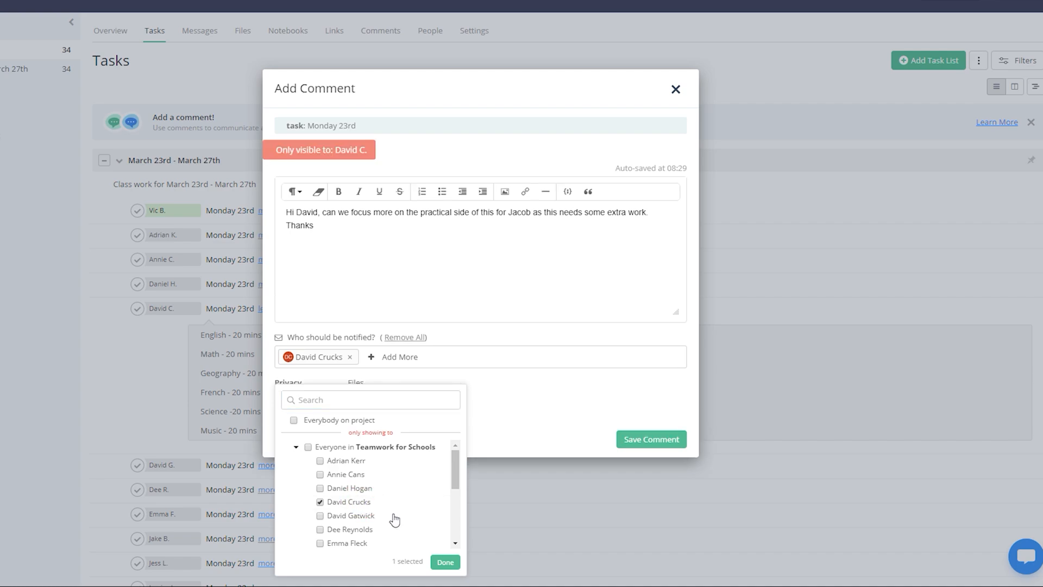
click(445, 561)
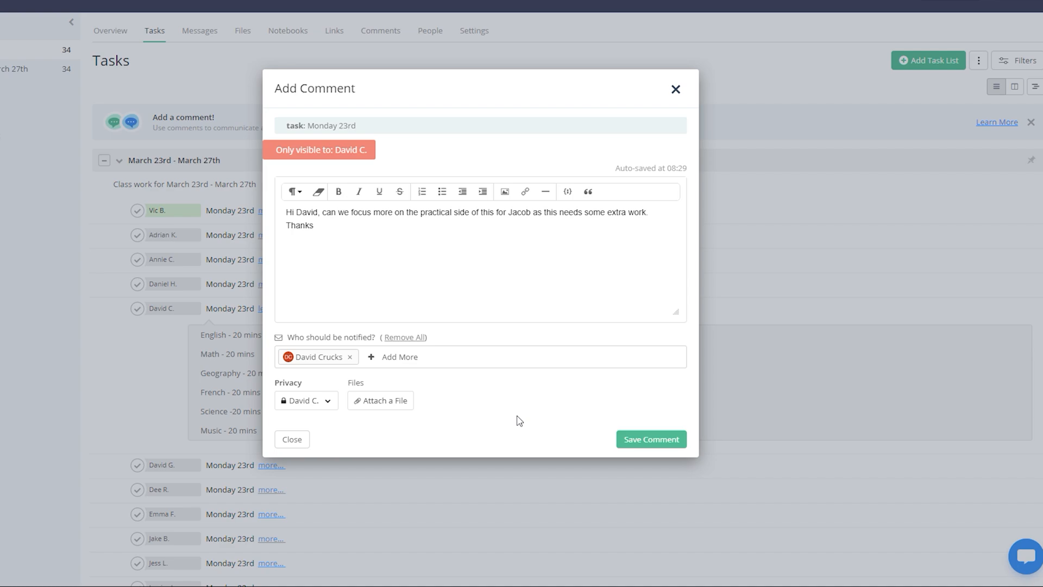
click(646, 441)
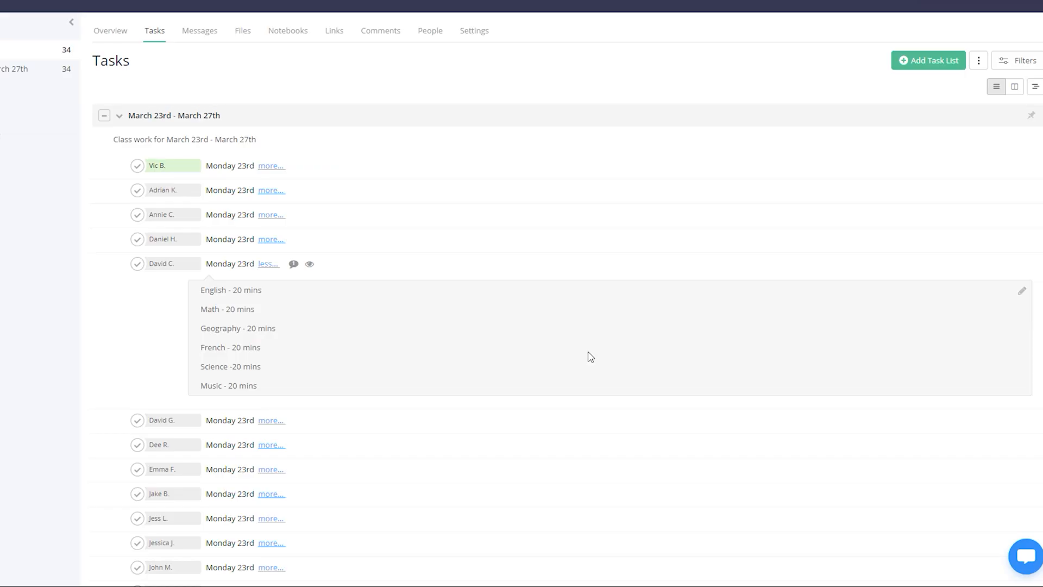